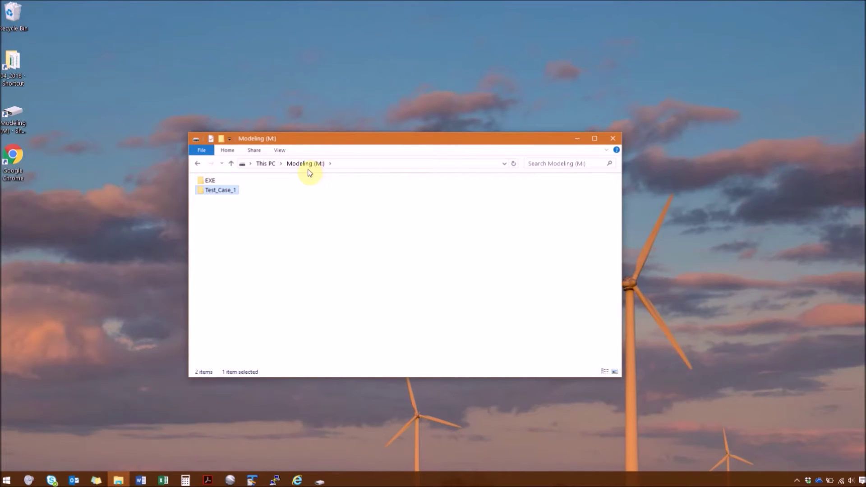
Step: Open the EXE folder to check its eight versioned program subfolders
{"action": "left_click", "coordinate": [210, 179]}
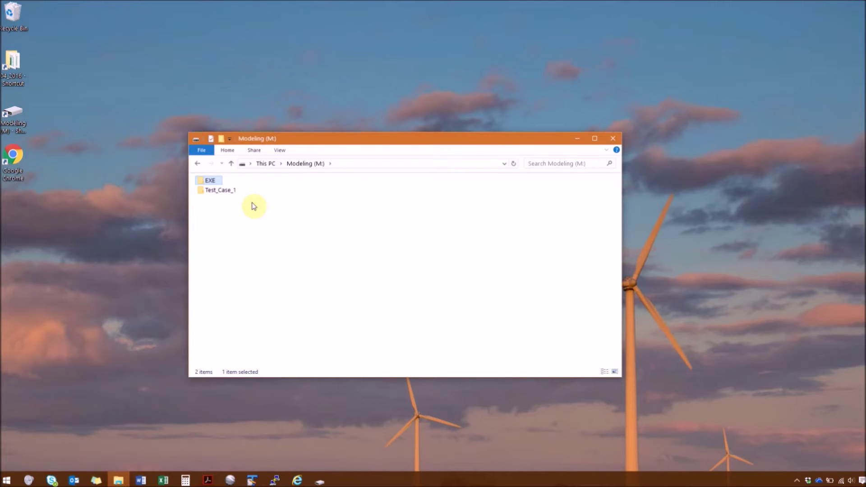
{"action": "double_click", "coordinate": [217, 182]}
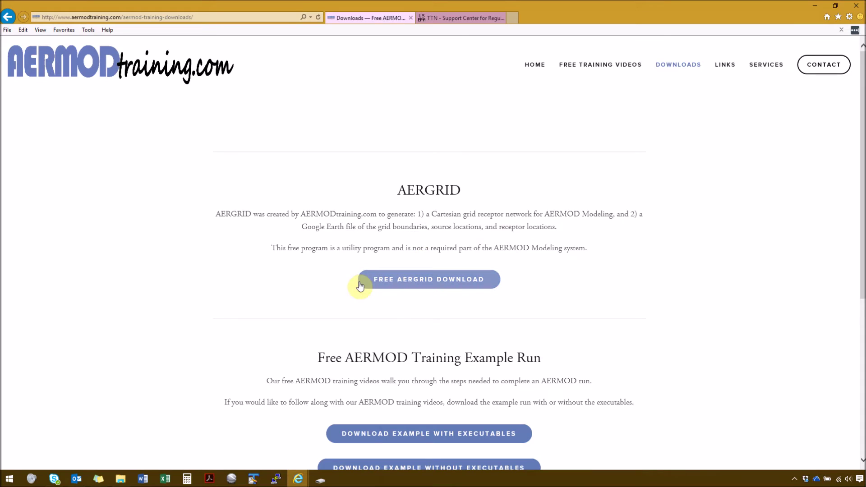
Step: Request the free AERGRID download, filling the form with AERMOD and the e-mail and accepting the license
{"action": "left_click", "coordinate": [474, 279]}
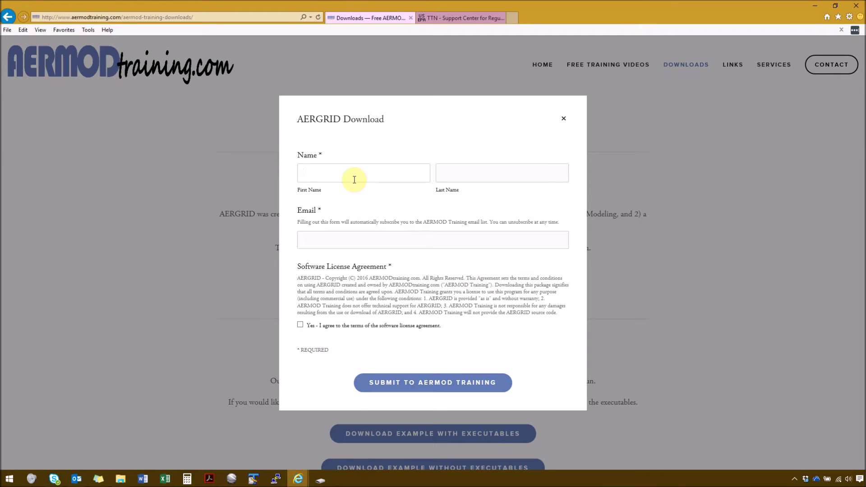
{"action": "type", "text": "AERMOD"}
{"action": "key", "text": "ctrl+v"}
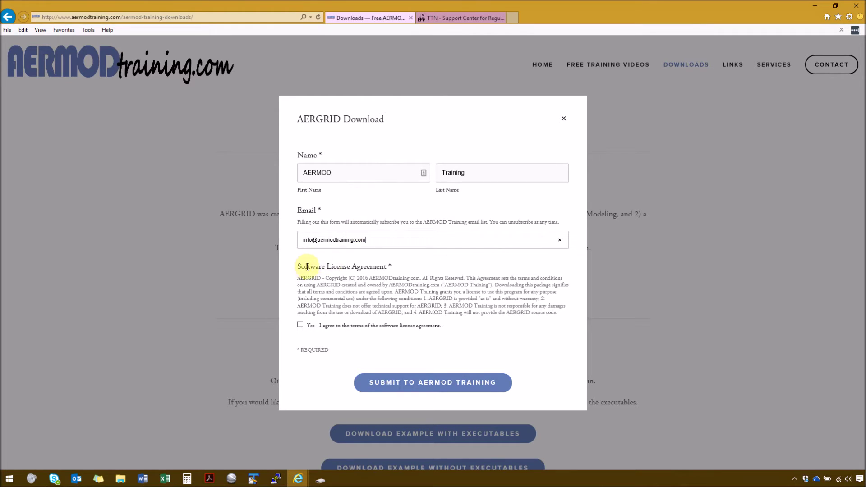
{"action": "left_click", "coordinate": [301, 324]}
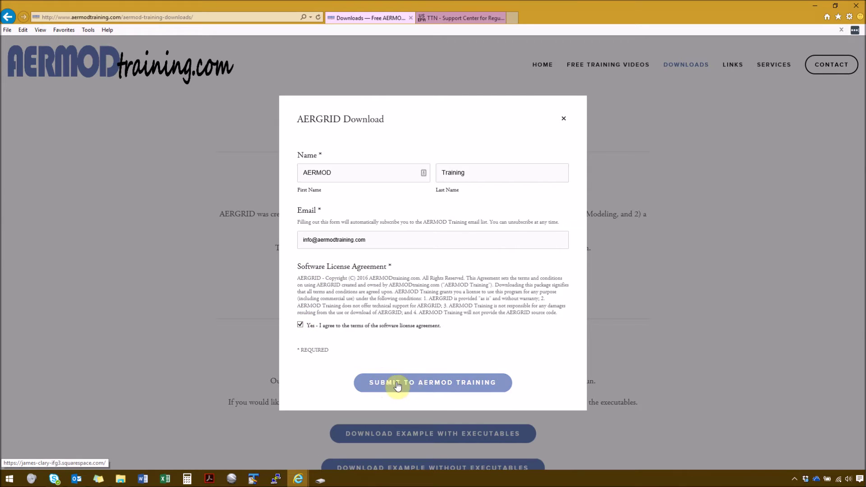
{"action": "left_click", "coordinate": [483, 386]}
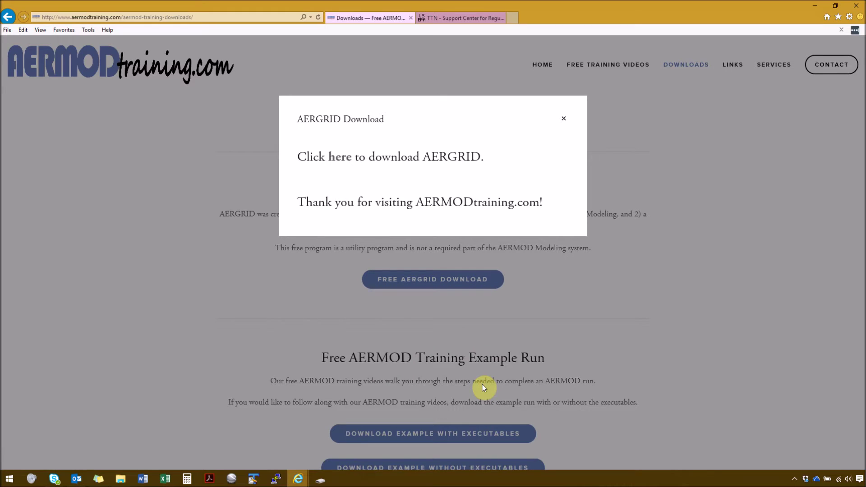
Step: Save AERGRID_V1.zip into M:\EXE\AERGRID_V1 and dismiss the download messages
{"action": "right_click", "coordinate": [344, 162]}
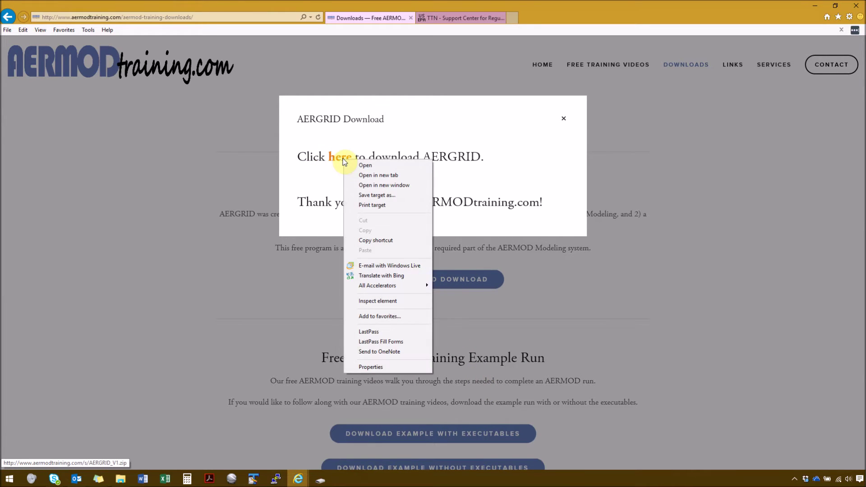
{"action": "left_click", "coordinate": [366, 196]}
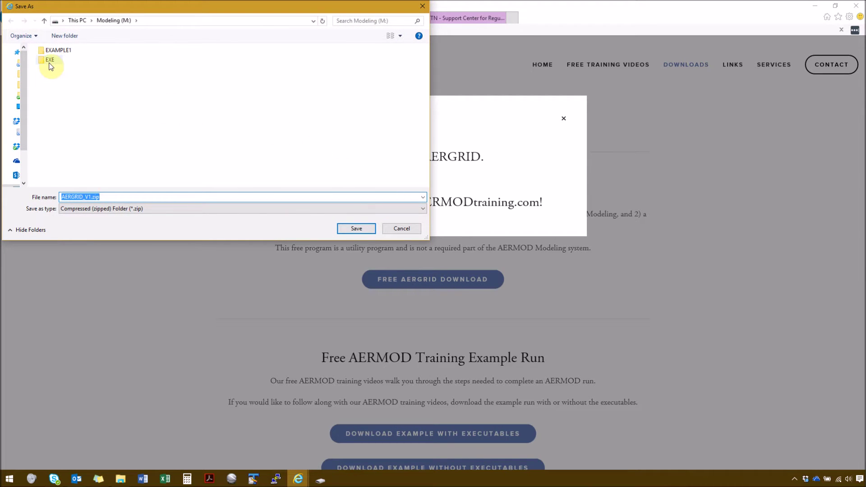
{"action": "double_click", "coordinate": [50, 60]}
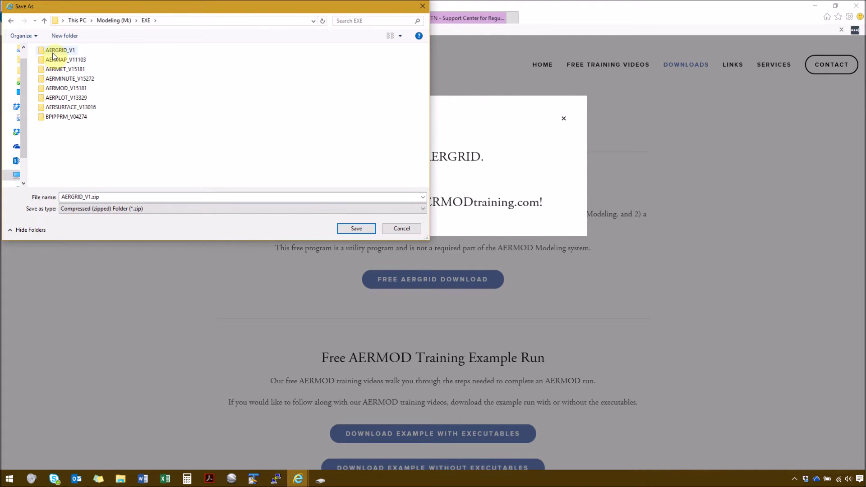
{"action": "double_click", "coordinate": [54, 51]}
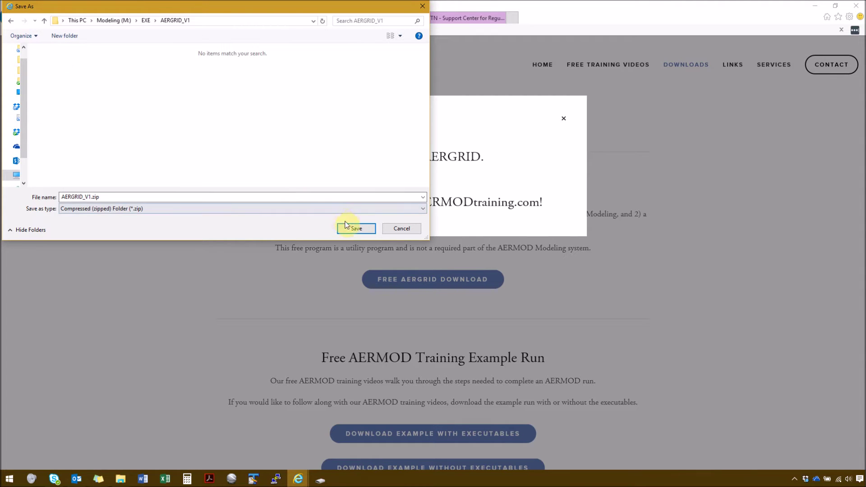
{"action": "left_click", "coordinate": [349, 230]}
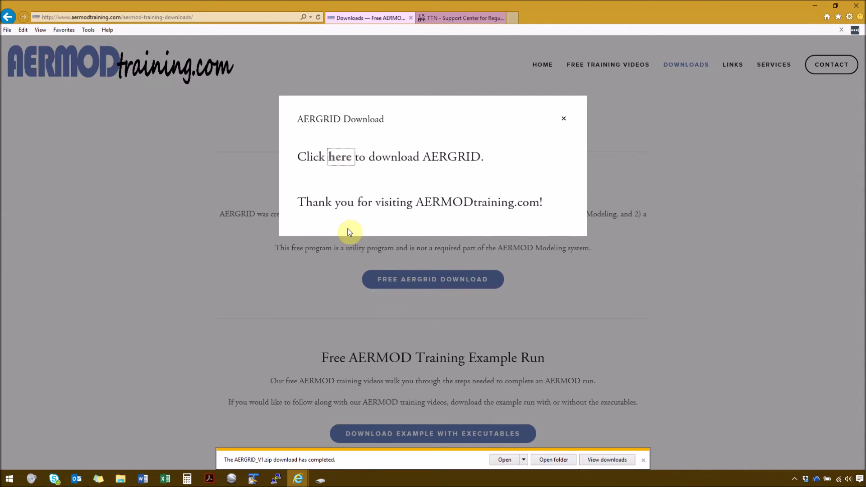
{"action": "left_click", "coordinate": [643, 461]}
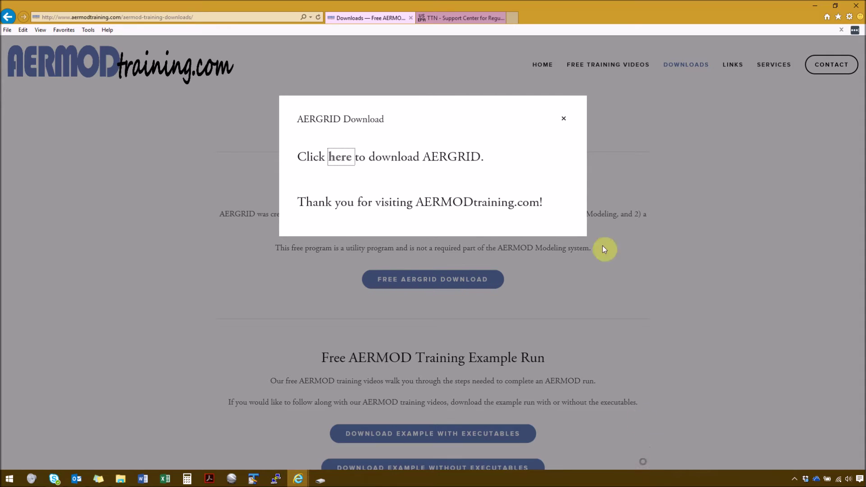
{"action": "left_click", "coordinate": [564, 119]}
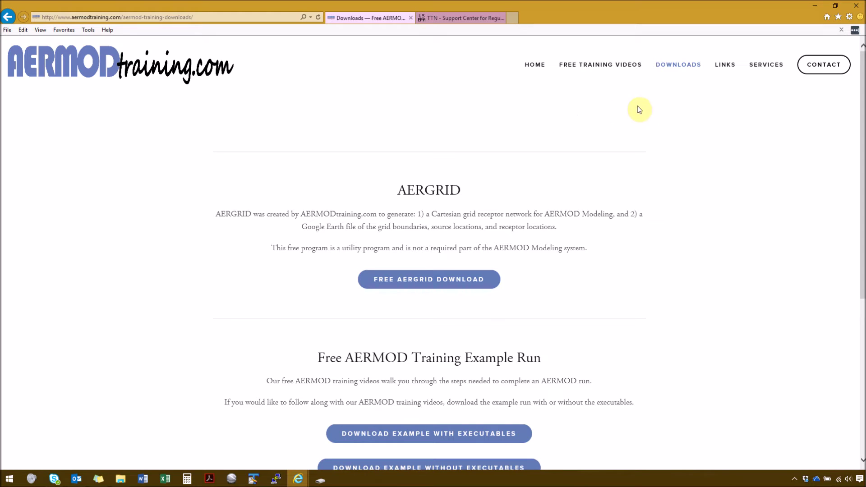
Step: From EPA's AERMOD Modeling Section, save aermod_exe.zip (v15181) into M:\EXE\AERMOD_V15181, then open the AERMET page
{"action": "left_click", "coordinate": [727, 68]}
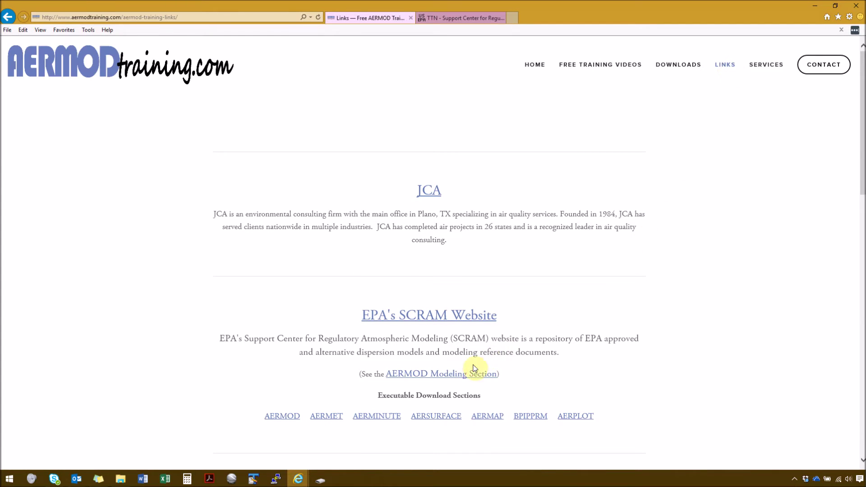
{"action": "left_click", "coordinate": [488, 381]}
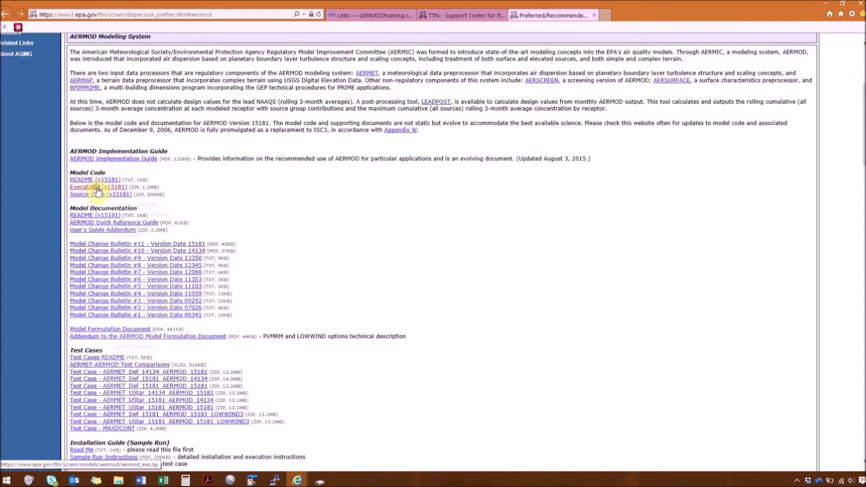
{"action": "right_click", "coordinate": [98, 187]}
{"action": "left_click", "coordinate": [125, 224]}
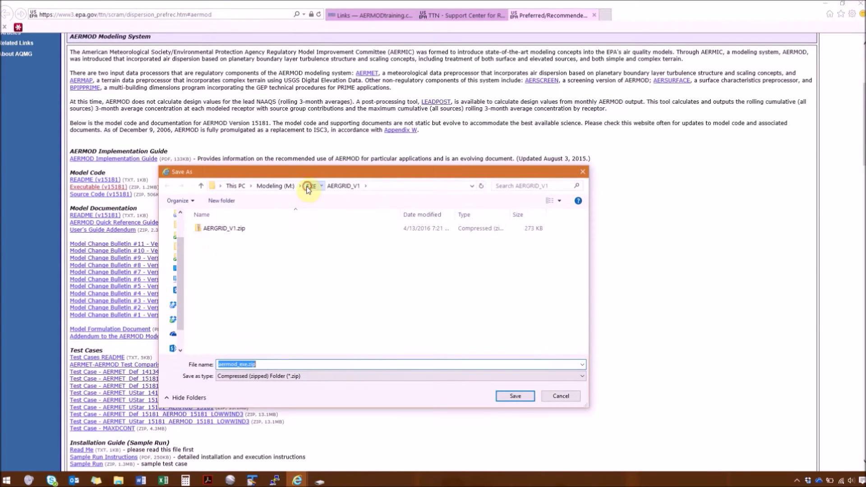
{"action": "left_click", "coordinate": [311, 186]}
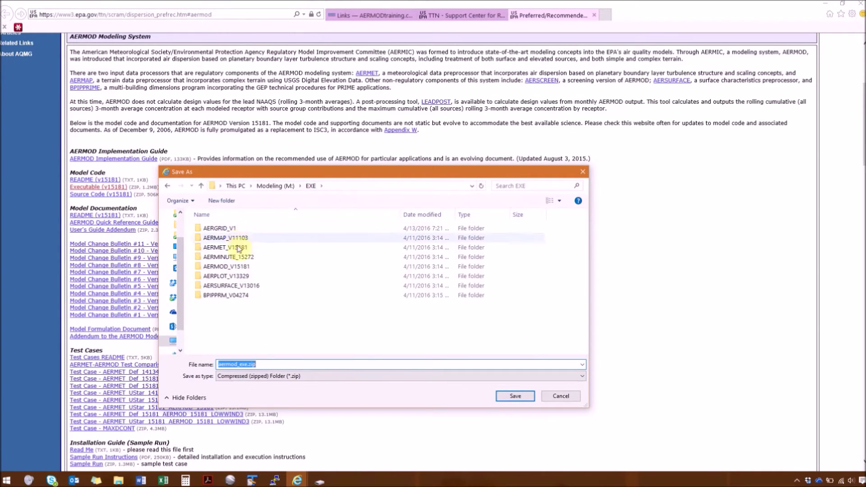
{"action": "left_click", "coordinate": [243, 267]}
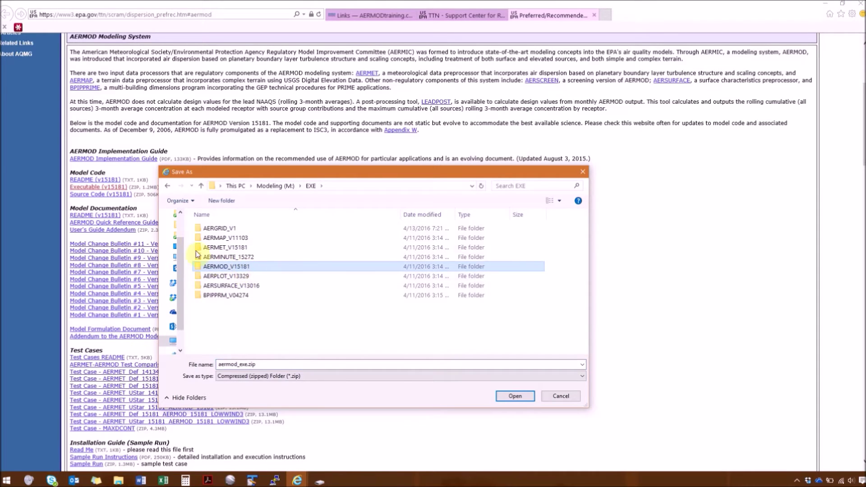
{"action": "double_click", "coordinate": [251, 269]}
{"action": "left_click", "coordinate": [514, 395]}
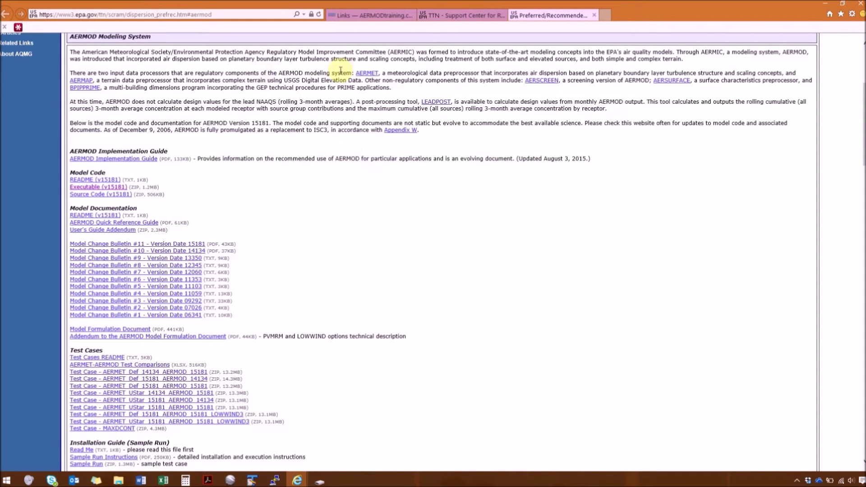
{"action": "left_click", "coordinate": [372, 74]}
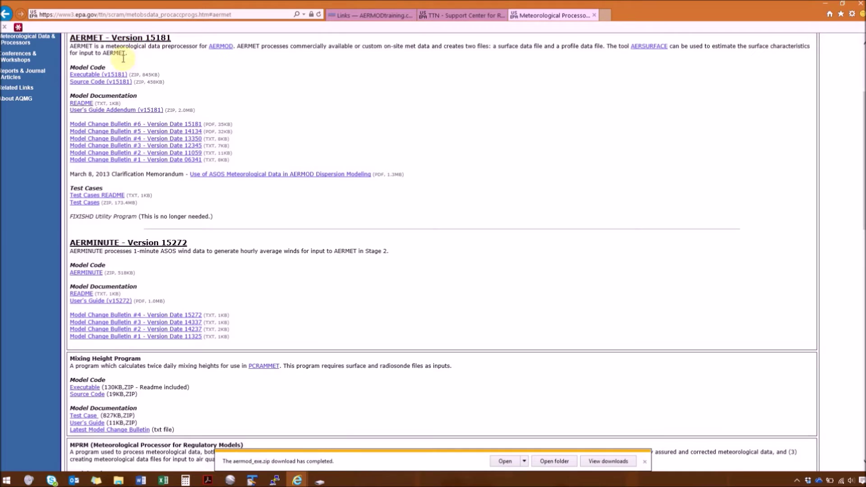
Step: Save aermet_exe.zip (v15181) into M:\EXE\AERMET_V15181
{"action": "right_click", "coordinate": [106, 75]}
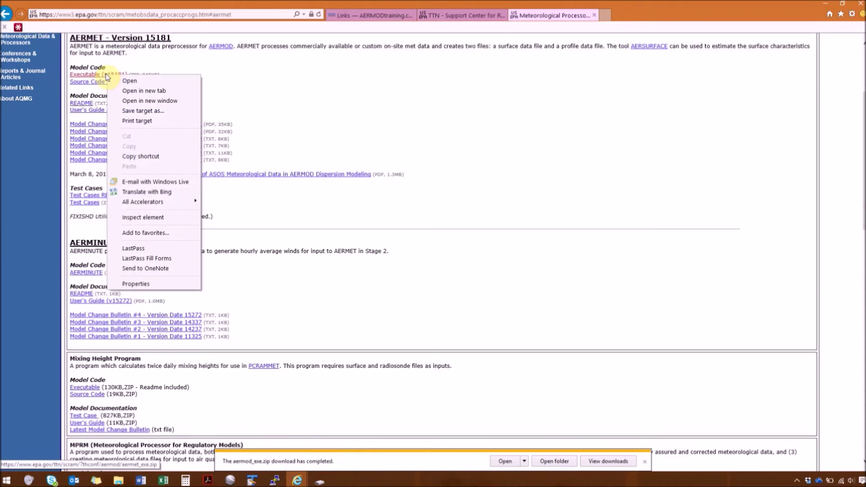
{"action": "left_click", "coordinate": [124, 111]}
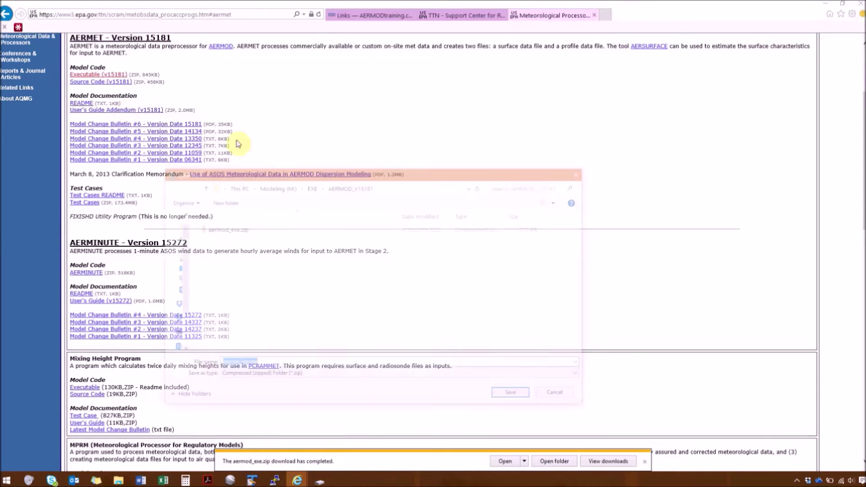
{"action": "left_click", "coordinate": [311, 186]}
{"action": "left_click", "coordinate": [253, 247]}
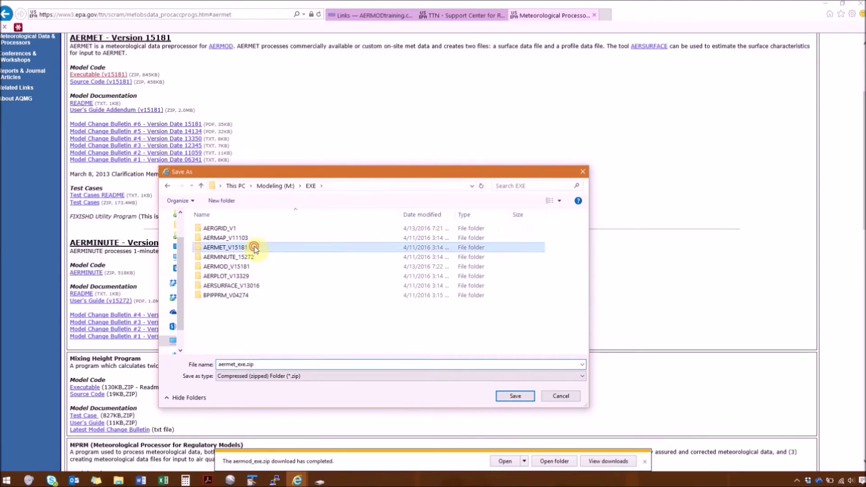
{"action": "double_click", "coordinate": [253, 248]}
{"action": "left_click", "coordinate": [514, 396]}
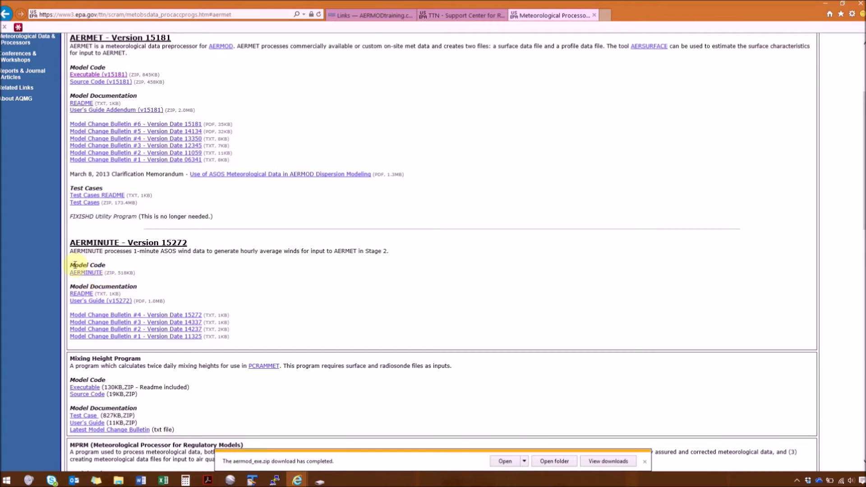
Step: Save aerminute_15272.zip into M:\EXE\AERMINUTE_15272
{"action": "right_click", "coordinate": [94, 274]}
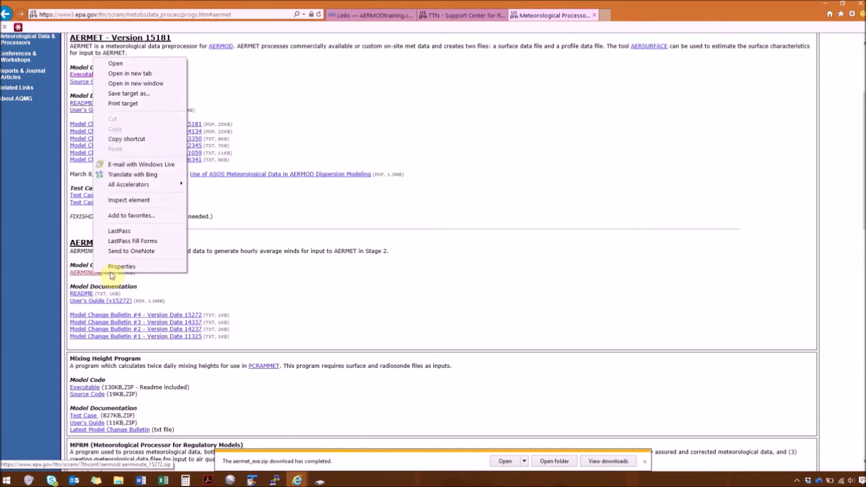
{"action": "left_click", "coordinate": [131, 93]}
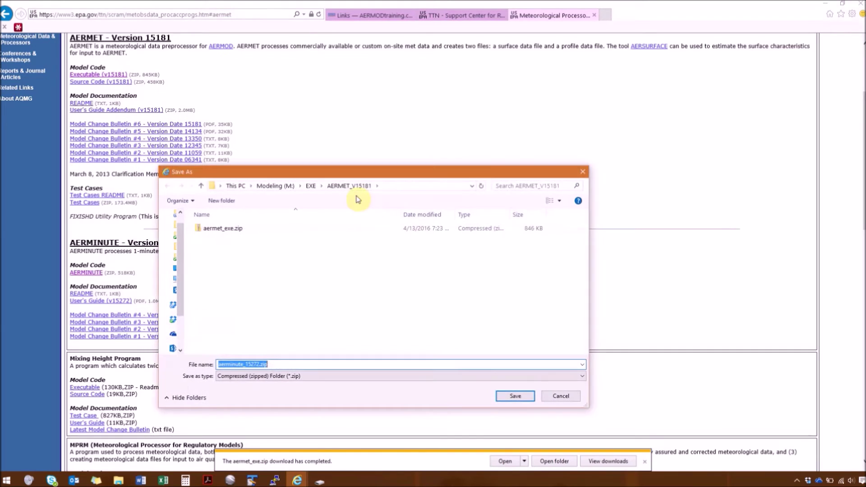
{"action": "left_click", "coordinate": [311, 186]}
{"action": "double_click", "coordinate": [235, 248]}
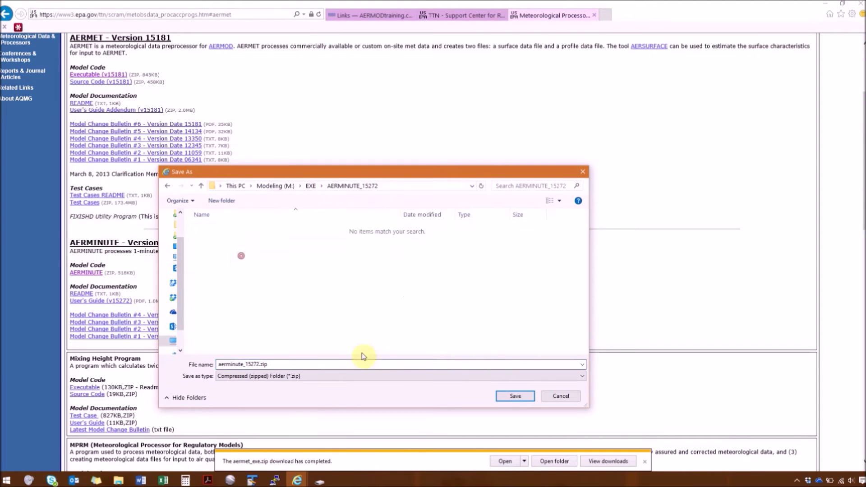
{"action": "left_click", "coordinate": [512, 396]}
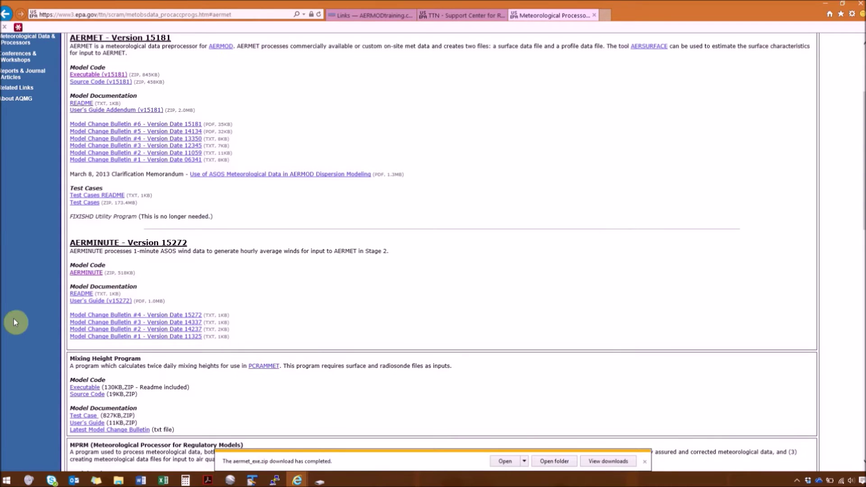
{"action": "scroll", "coordinate": [34, 301], "scroll_direction": "up", "scroll_amount": 3}
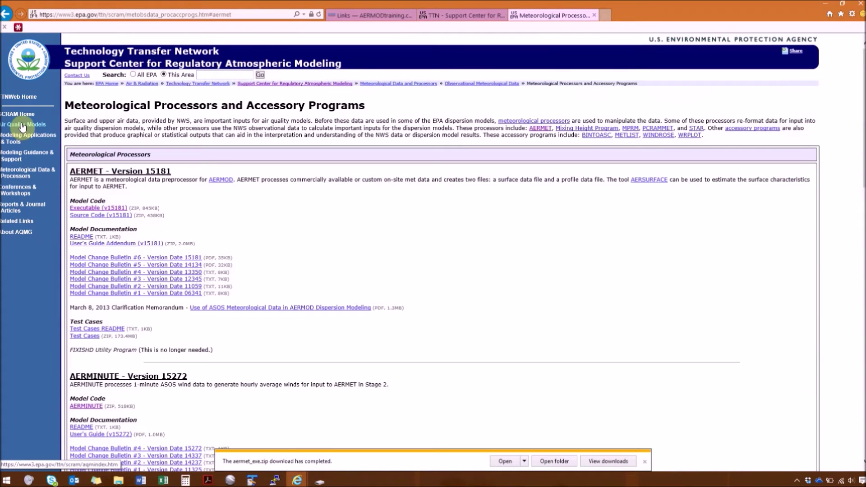
Step: Go to Air Quality Models > Dispersion Modeling > Related Programs, AERMAP section
{"action": "left_click", "coordinate": [23, 126]}
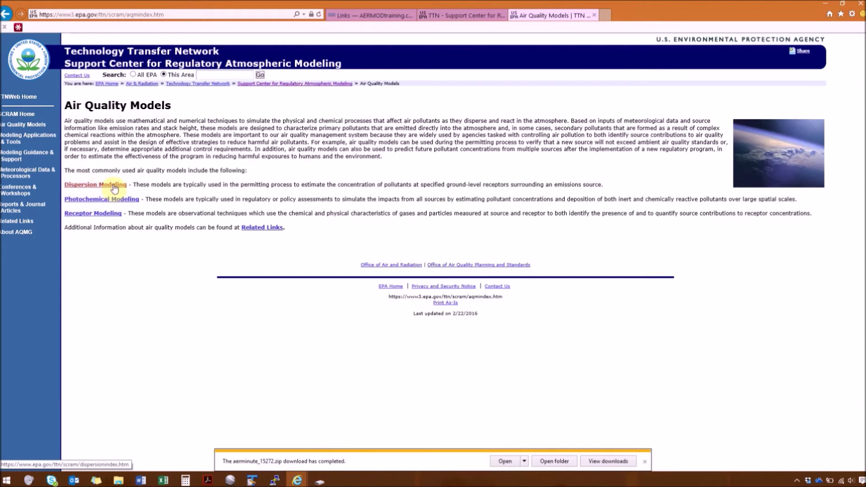
{"action": "left_click", "coordinate": [114, 185]}
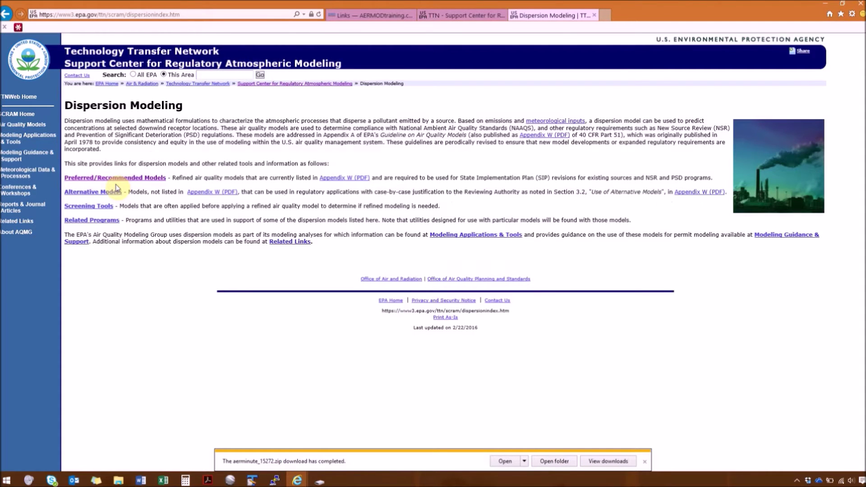
{"action": "left_click", "coordinate": [92, 223]}
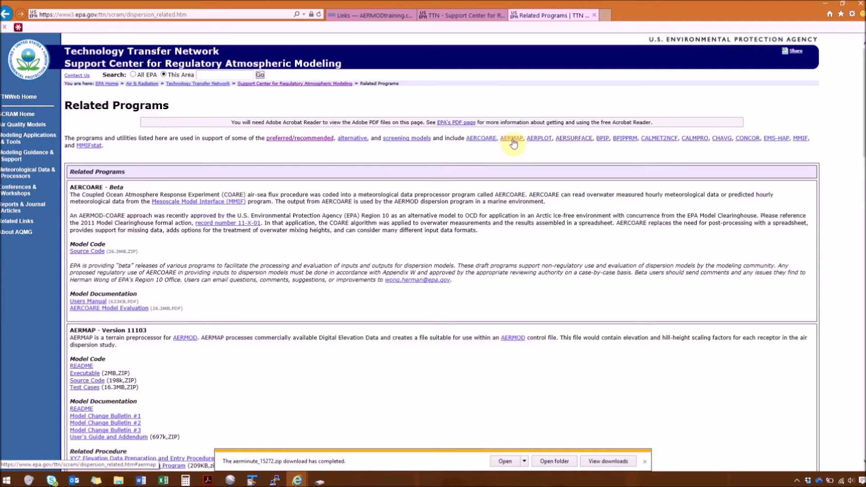
{"action": "left_click", "coordinate": [510, 139]}
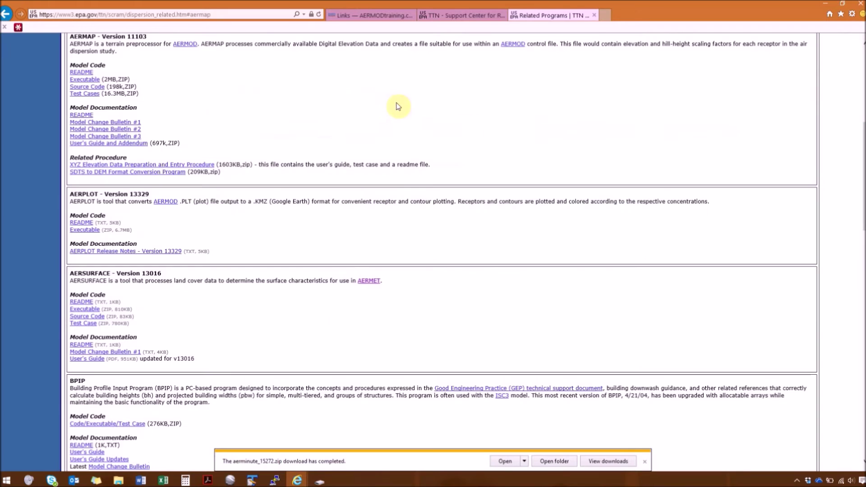
Step: Save aermap_exe.zip into M:\EXE\AERMAP_V11103
{"action": "right_click", "coordinate": [89, 83]}
{"action": "left_click", "coordinate": [101, 113]}
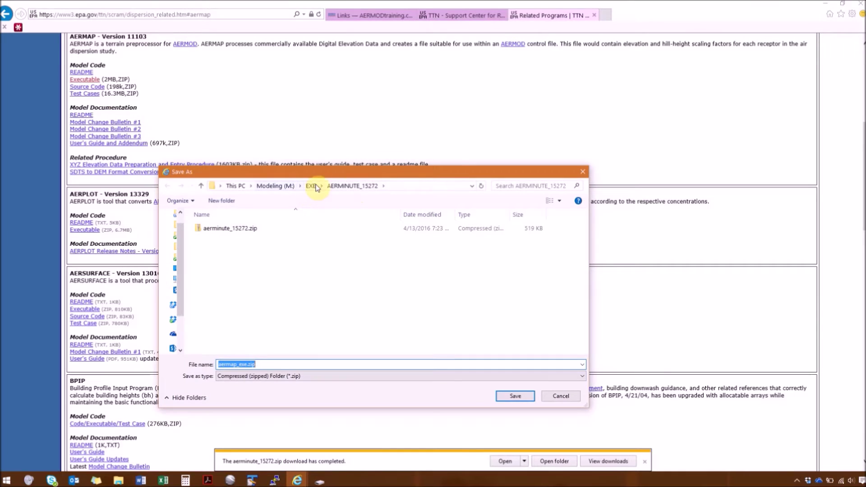
{"action": "left_click", "coordinate": [310, 186]}
{"action": "double_click", "coordinate": [226, 237]}
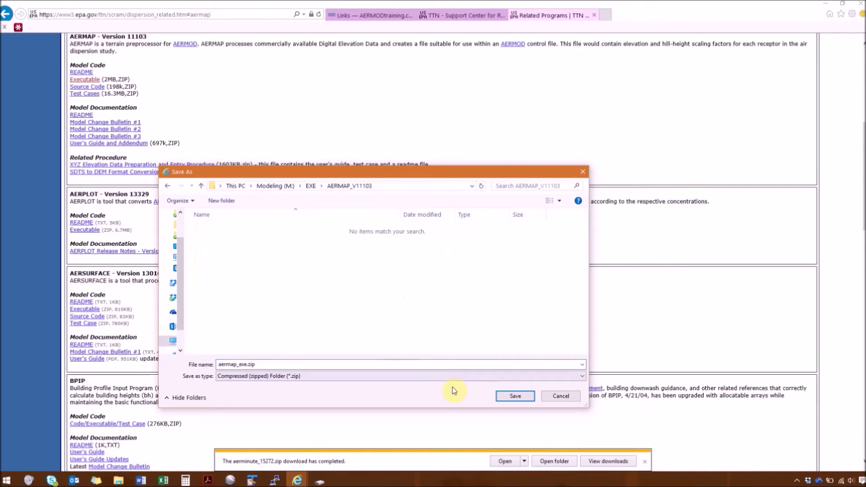
{"action": "left_click", "coordinate": [508, 397]}
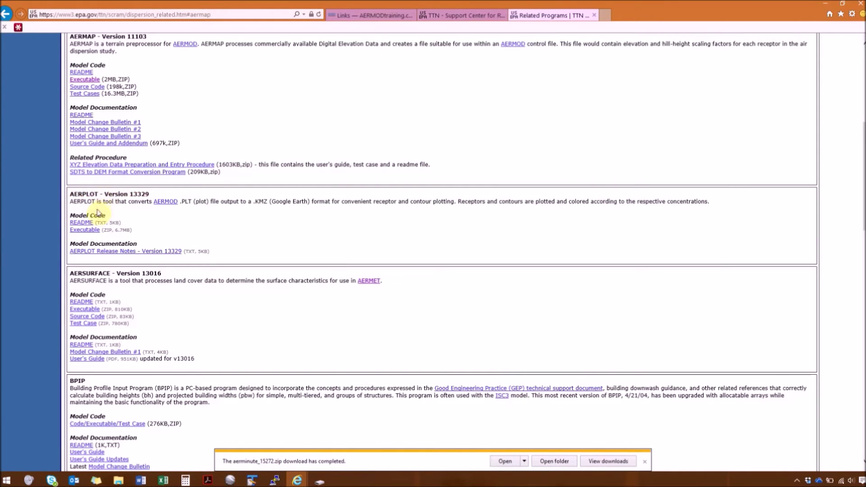
Step: Save aerplot_13329.zip into M:\EXE\AERPLOT_V13329
{"action": "right_click", "coordinate": [88, 230]}
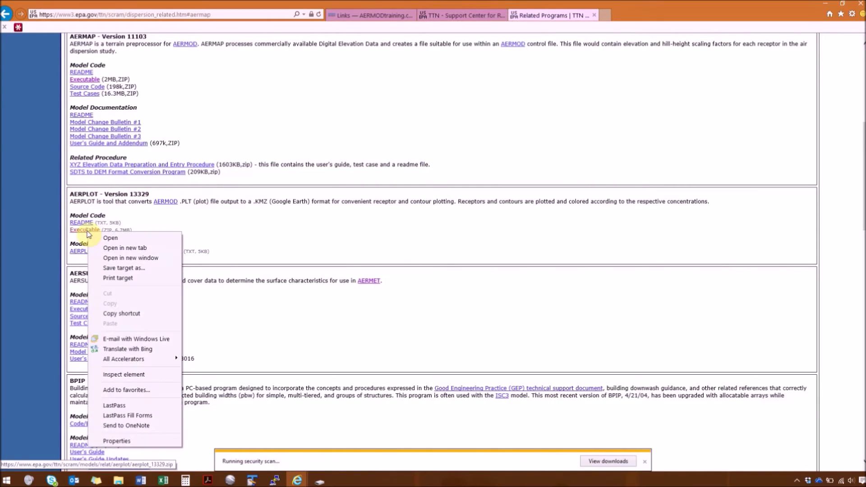
{"action": "left_click", "coordinate": [107, 269]}
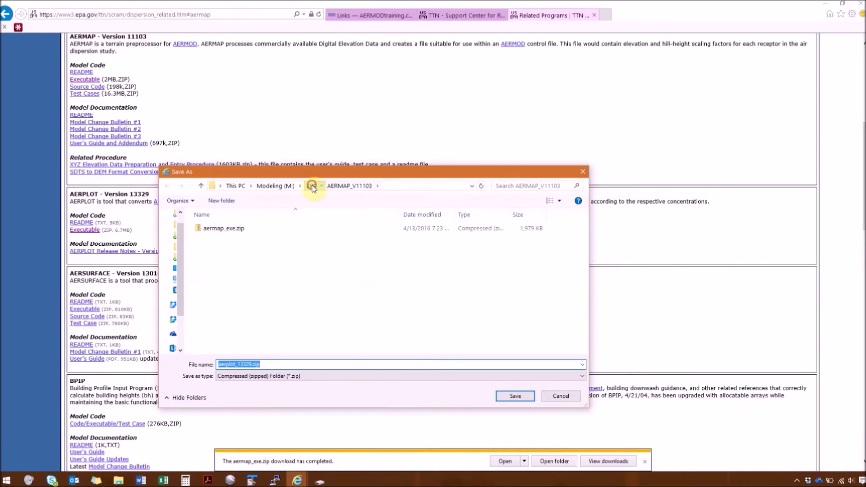
{"action": "left_click", "coordinate": [310, 186]}
{"action": "double_click", "coordinate": [238, 277]}
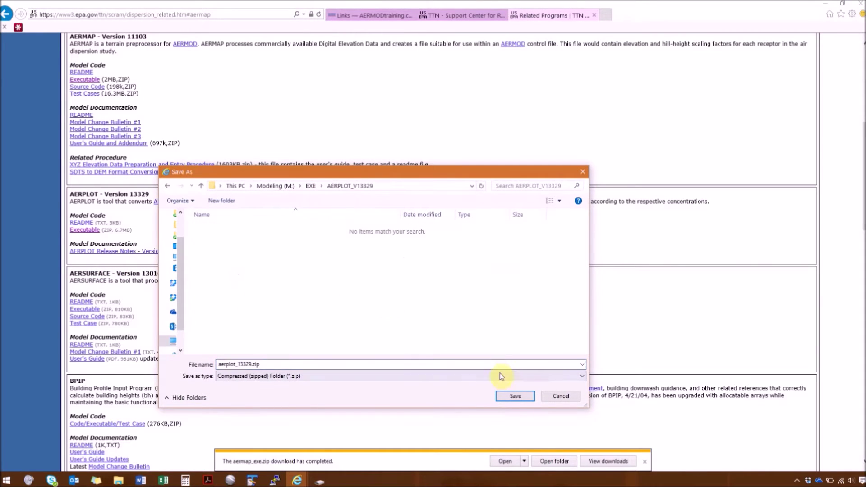
{"action": "left_click", "coordinate": [514, 397]}
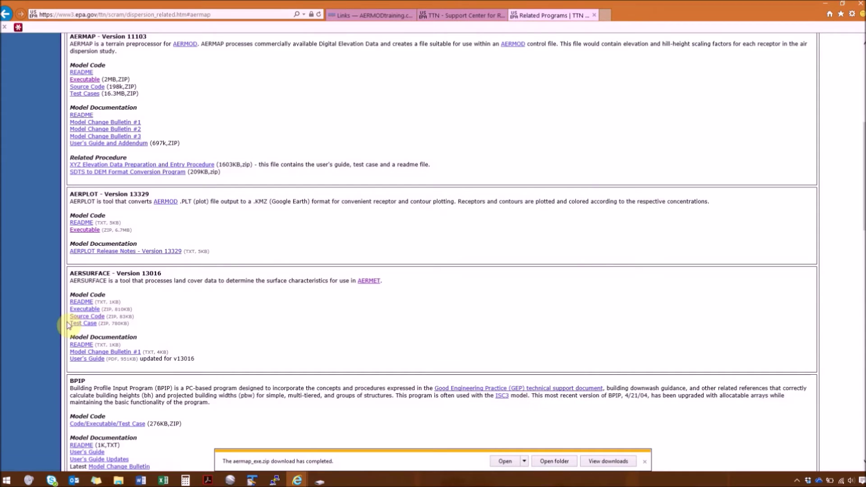
Step: Save aersurface_exe.zip into M:\EXE\AERSURFACE_V13016
{"action": "right_click", "coordinate": [75, 311]}
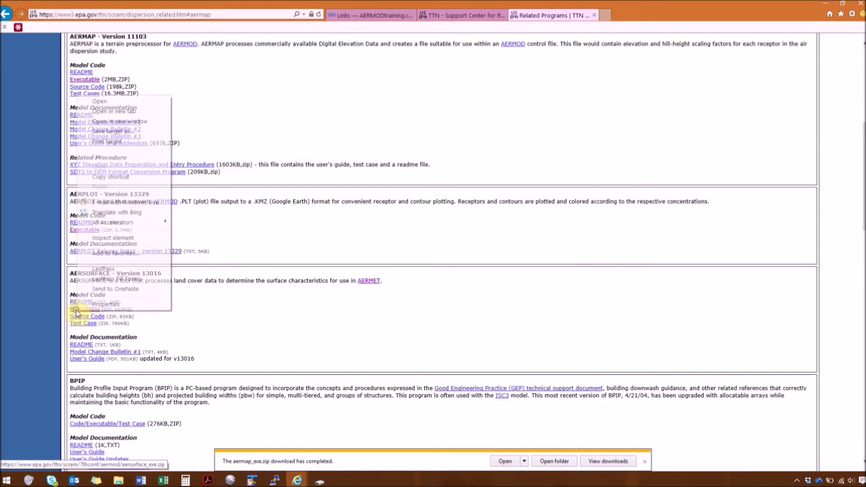
{"action": "left_click", "coordinate": [119, 131]}
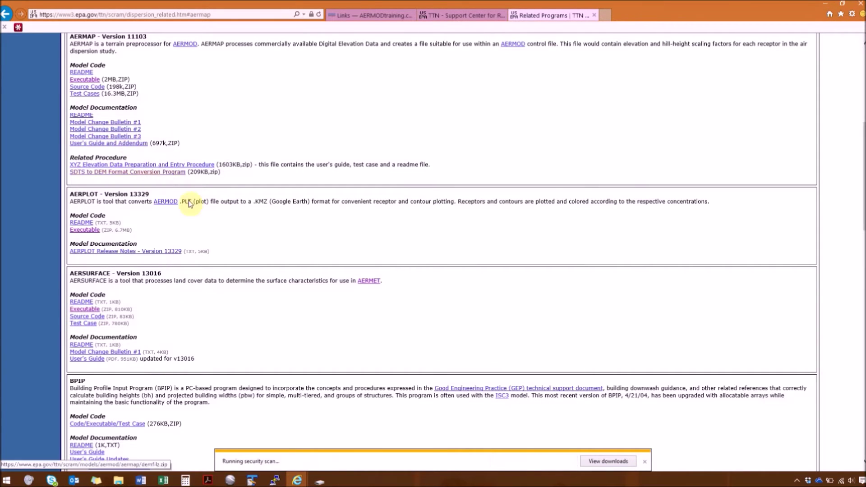
{"action": "left_click", "coordinate": [311, 186]}
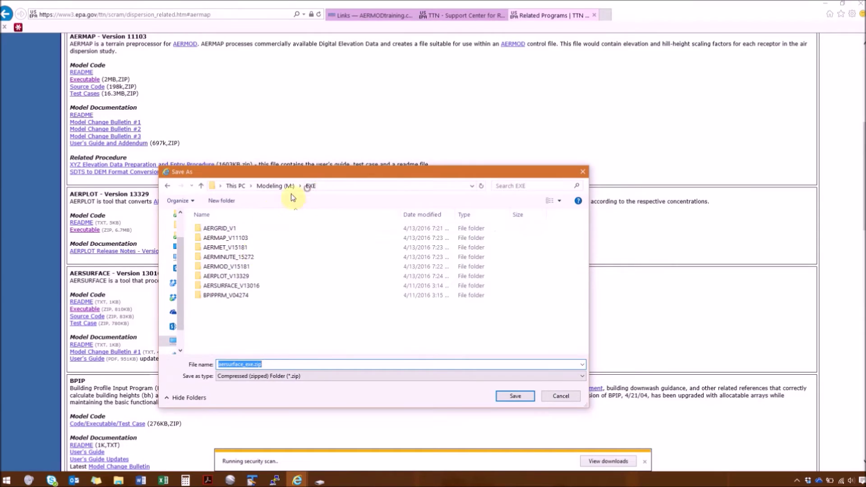
{"action": "double_click", "coordinate": [245, 284]}
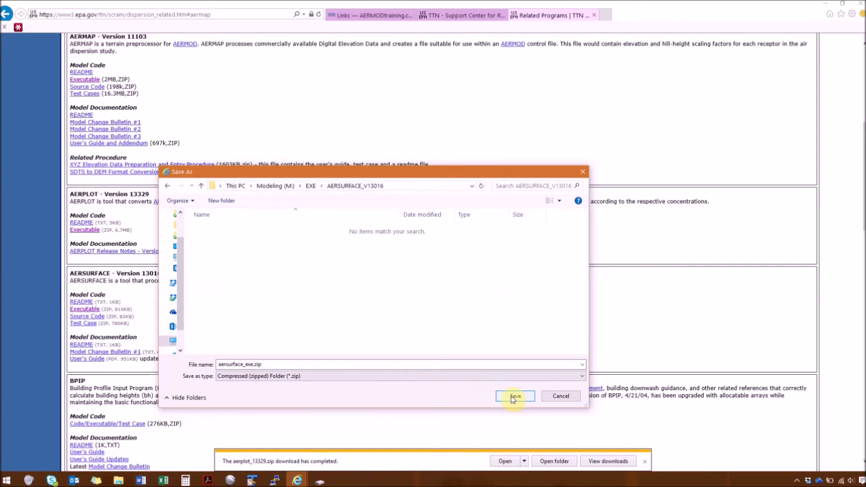
{"action": "left_click", "coordinate": [514, 397]}
Step: Save bpipprime.zip into M:\EXE\BPIPPRM_V04274, then minimize the browser
{"action": "scroll", "coordinate": [150, 343], "scroll_direction": "down", "scroll_amount": 6}
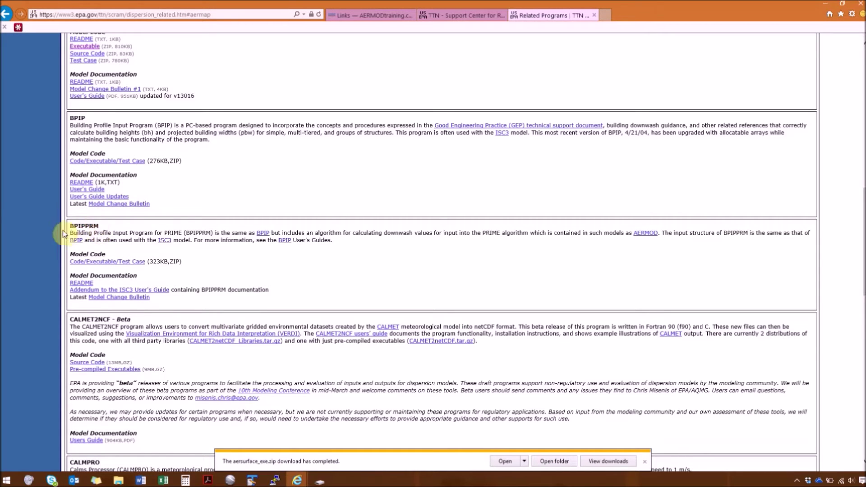
{"action": "right_click", "coordinate": [96, 262]}
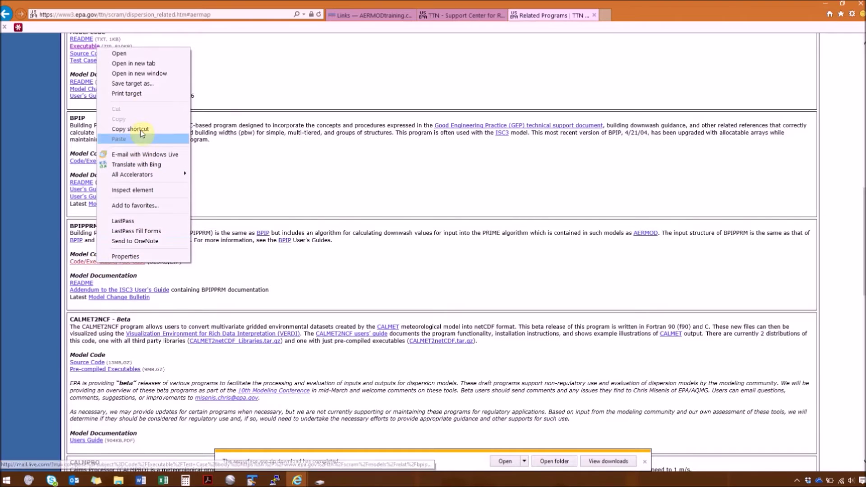
{"action": "left_click", "coordinate": [139, 84]}
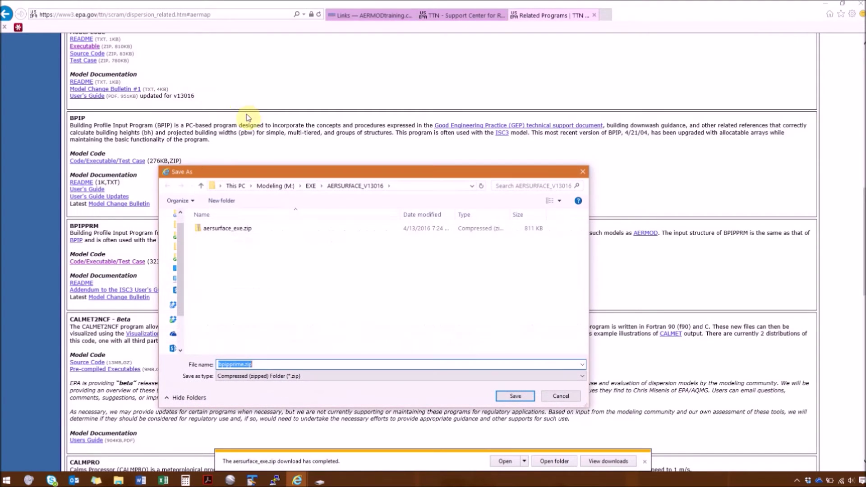
{"action": "left_click", "coordinate": [315, 189]}
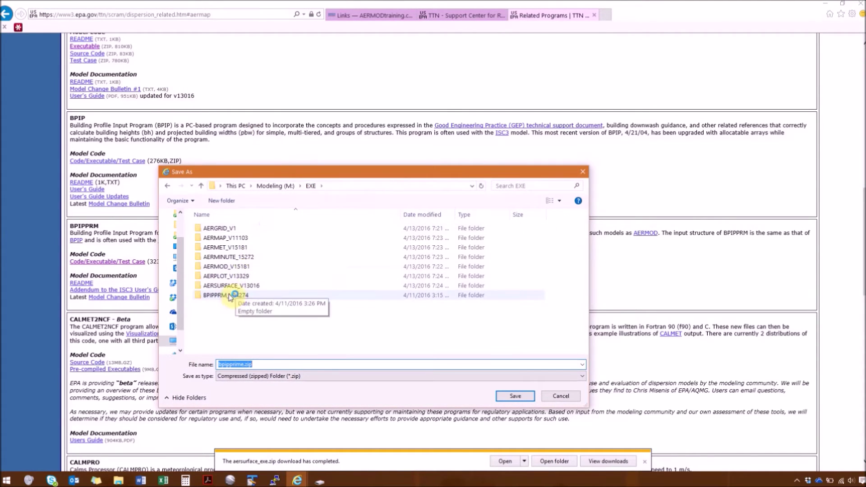
{"action": "double_click", "coordinate": [228, 243]}
{"action": "left_click", "coordinate": [516, 394]}
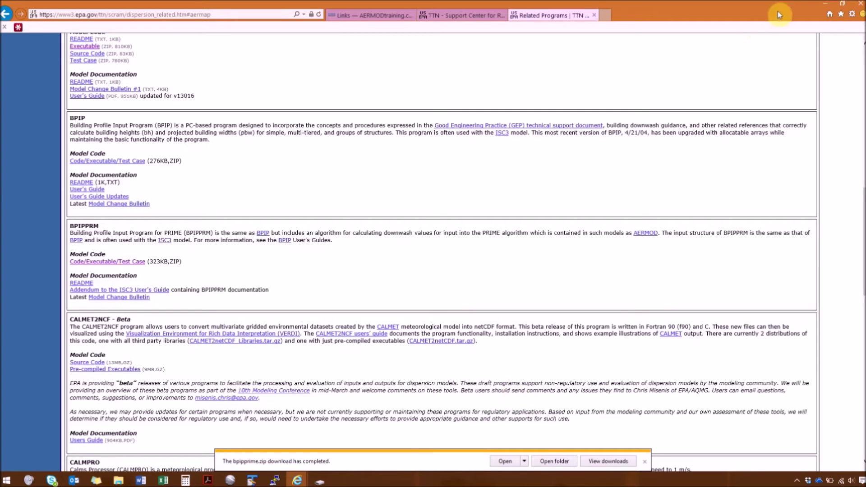
{"action": "left_click", "coordinate": [824, 4]}
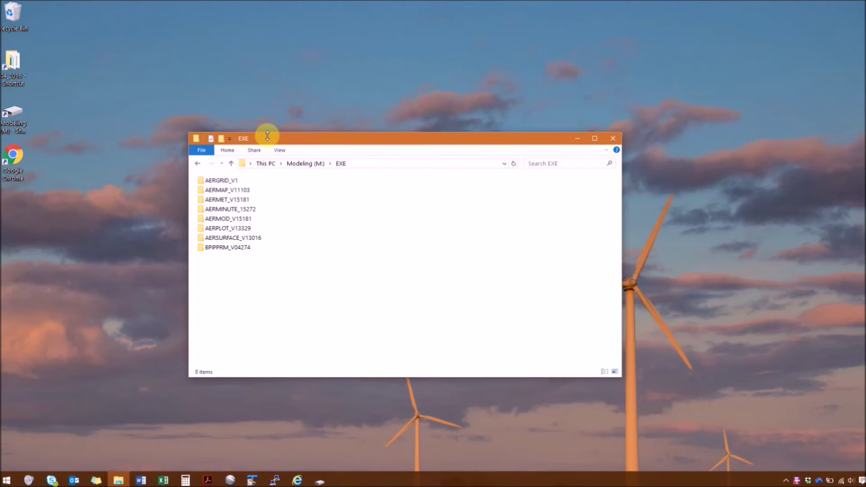
Step: Extract AERGRID_V1.zip straight into the AERGRID_V1 folder, dropping the extra subfolder from the path
{"action": "double_click", "coordinate": [236, 180]}
{"action": "right_click", "coordinate": [236, 181]}
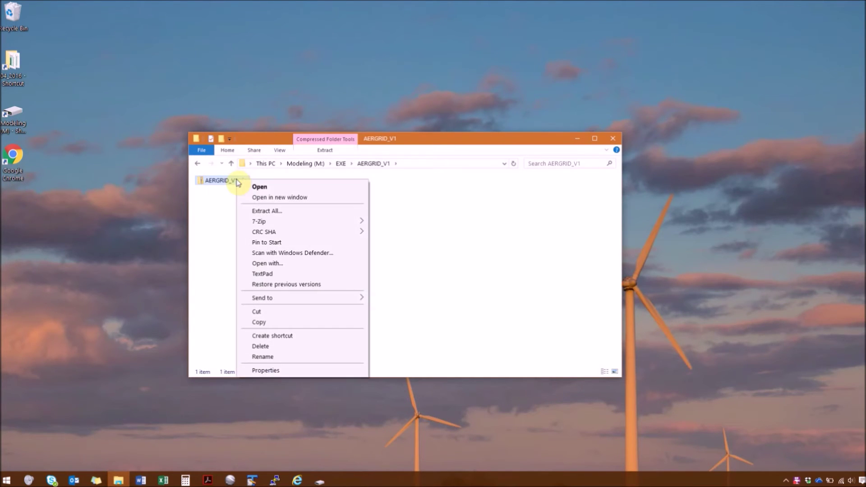
{"action": "left_click", "coordinate": [260, 211]}
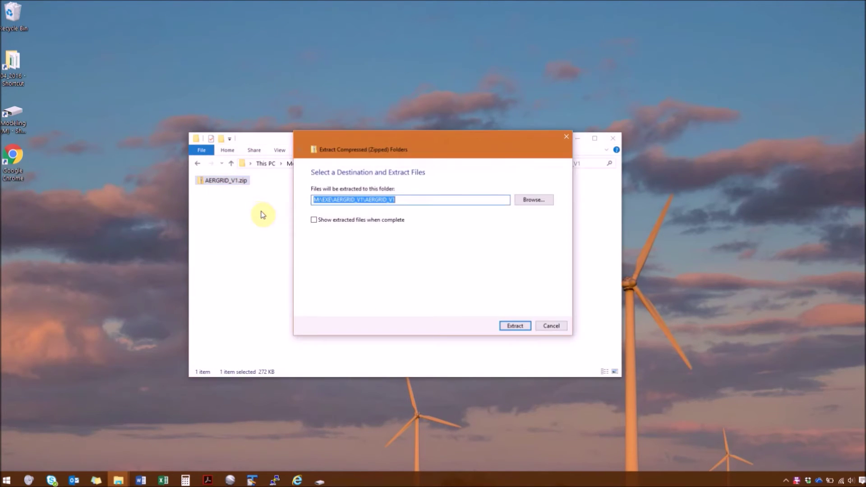
{"action": "left_click", "coordinate": [368, 199]}
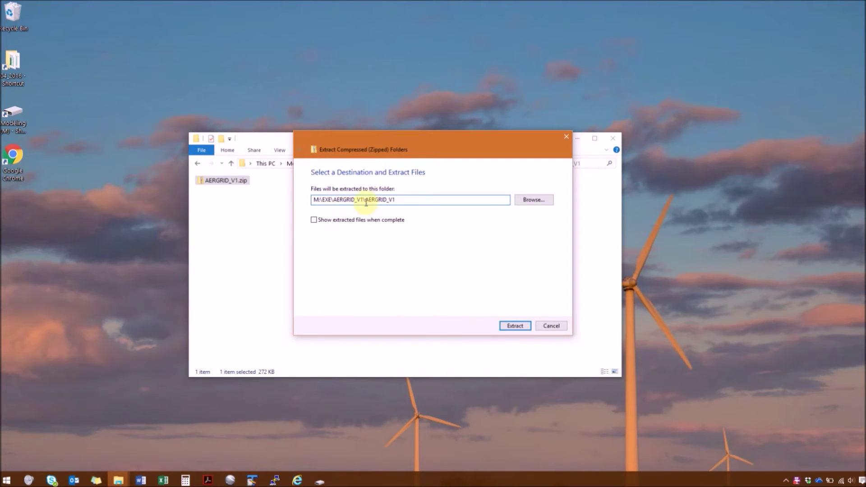
{"action": "key", "text": "BackSpace"}
{"action": "key", "text": "BackSpace"}
{"action": "key", "text": "BackSpace"}
{"action": "key", "text": "BackSpace"}
{"action": "key", "text": "BackSpace"}
{"action": "key", "text": "BackSpace"}
{"action": "key", "text": "BackSpace"}
{"action": "key", "text": "BackSpace"}
{"action": "key", "text": "BackSpace"}
{"action": "key", "text": "BackSpace"}
{"action": "key", "text": "BackSpace"}
{"action": "left_click", "coordinate": [515, 325]}
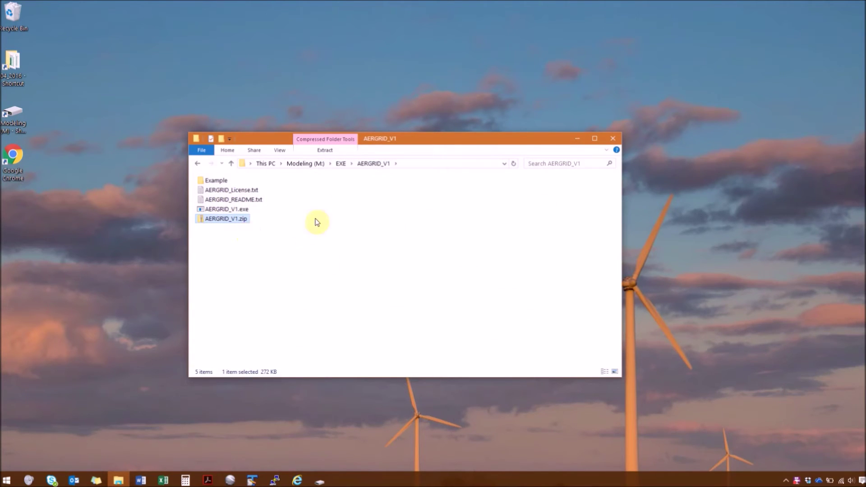
{"action": "left_click", "coordinate": [342, 167]}
Step: Extract aermap_exe.zip into M:\EXE\AERMAP_V11103 with no zip-named subfolder
{"action": "double_click", "coordinate": [243, 190]}
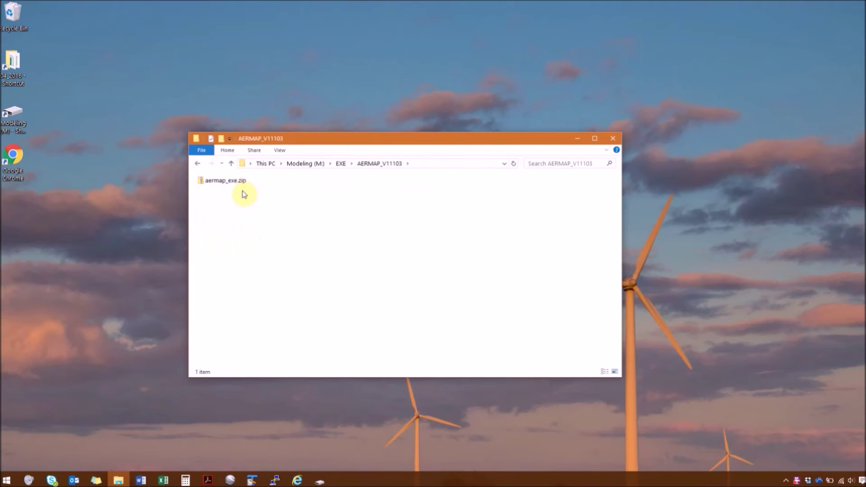
{"action": "left_click", "coordinate": [231, 185]}
{"action": "right_click", "coordinate": [232, 185]}
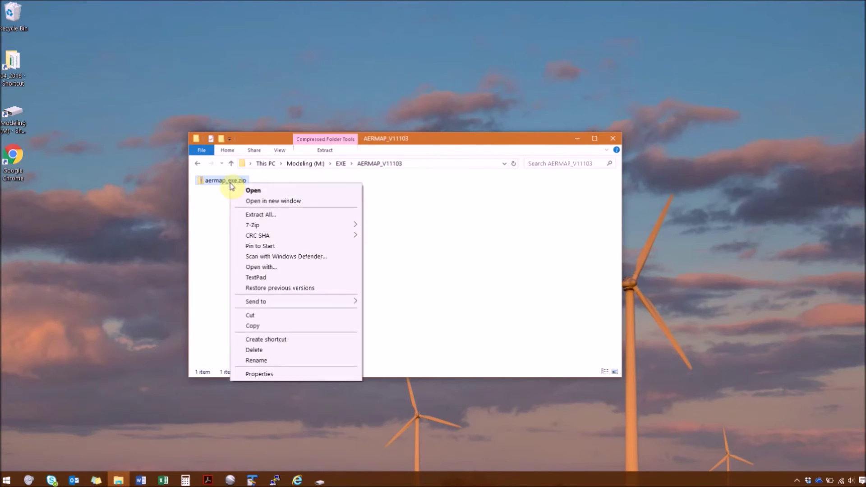
{"action": "left_click", "coordinate": [242, 213]}
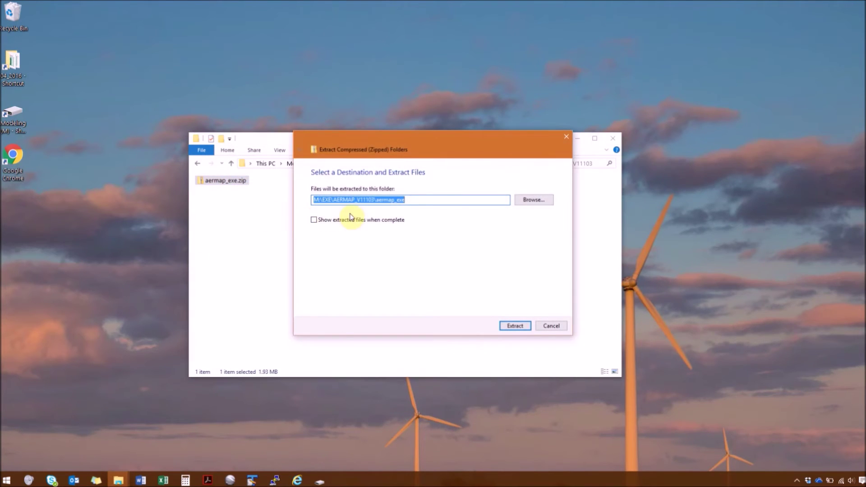
{"action": "left_click", "coordinate": [410, 202]}
{"action": "key", "text": "BackSpace"}
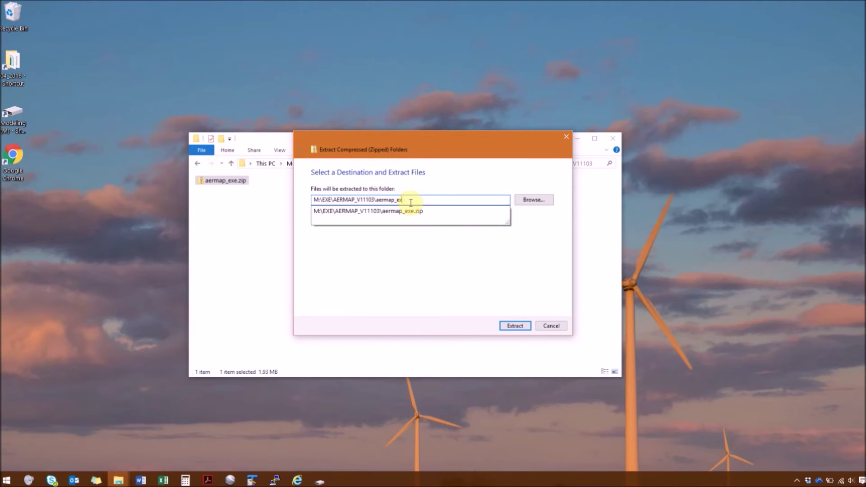
{"action": "key", "text": "BackSpace"}
{"action": "key", "text": "BackSpace"}
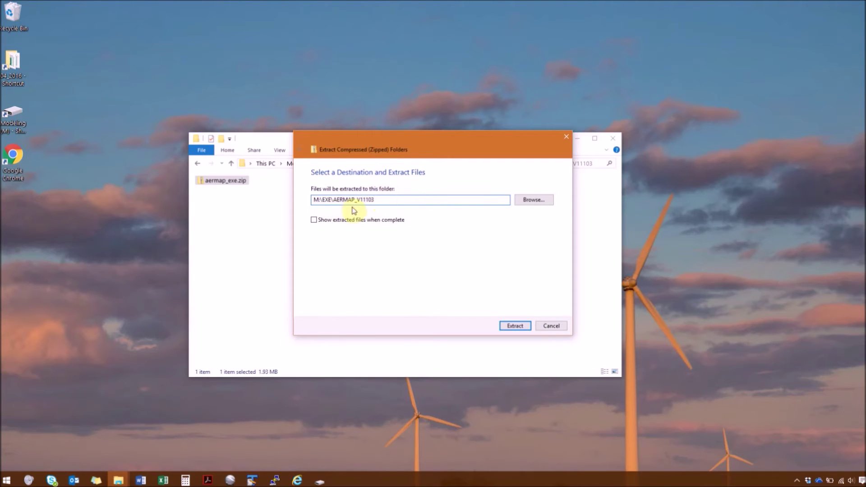
{"action": "left_click", "coordinate": [519, 326]}
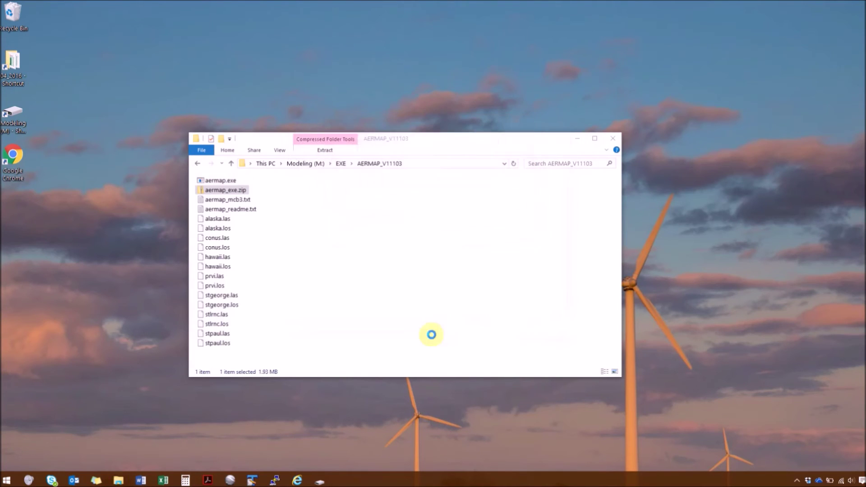
{"action": "left_click", "coordinate": [235, 228]}
{"action": "left_click", "coordinate": [340, 163]}
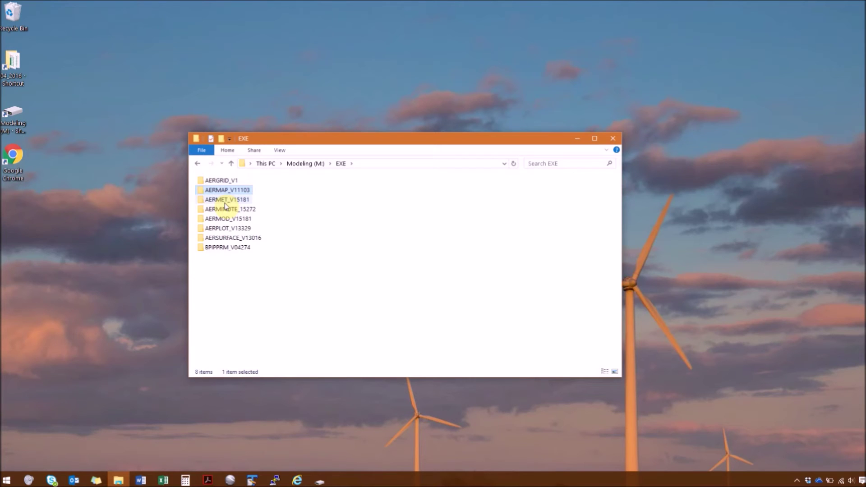
Step: Extract aermet_exe.zip into M:\EXE\AERMET_V15181 so aermet.exe sits directly there
{"action": "double_click", "coordinate": [224, 200]}
{"action": "right_click", "coordinate": [221, 180]}
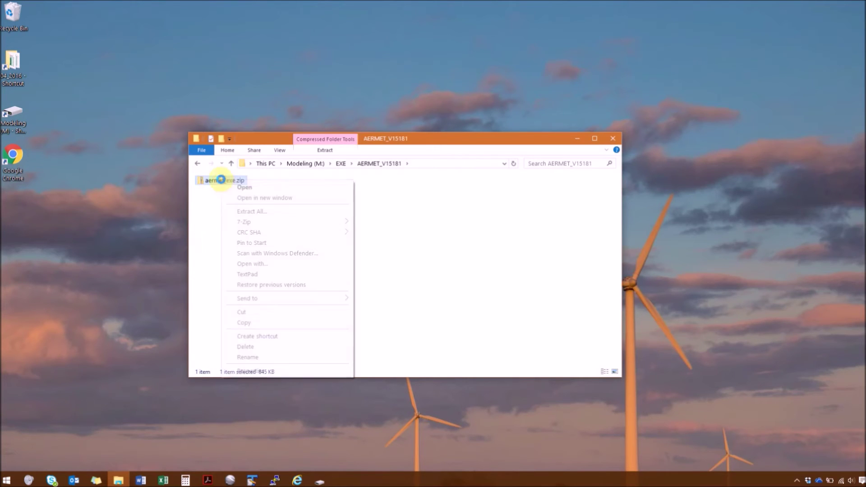
{"action": "left_click", "coordinate": [244, 212]}
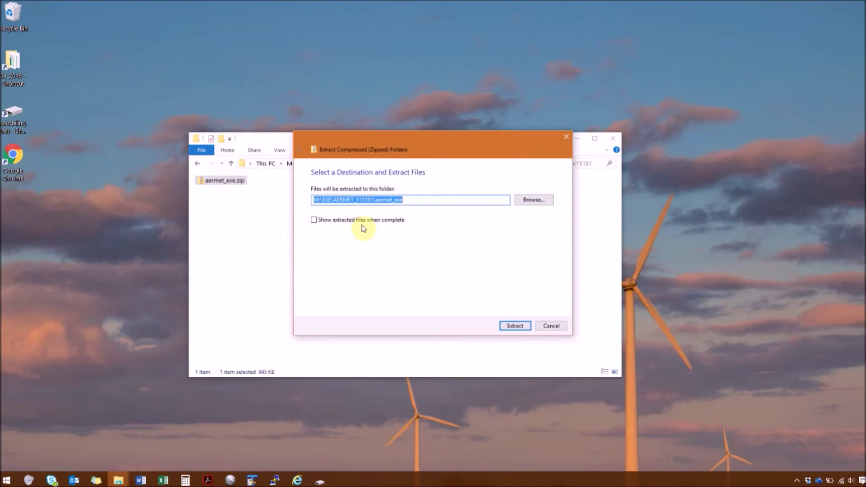
{"action": "left_click", "coordinate": [409, 201]}
{"action": "key", "text": "BackSpace"}
{"action": "key", "text": "BackSpace"}
{"action": "key", "text": "BackSpace"}
{"action": "key", "text": "BackSpace"}
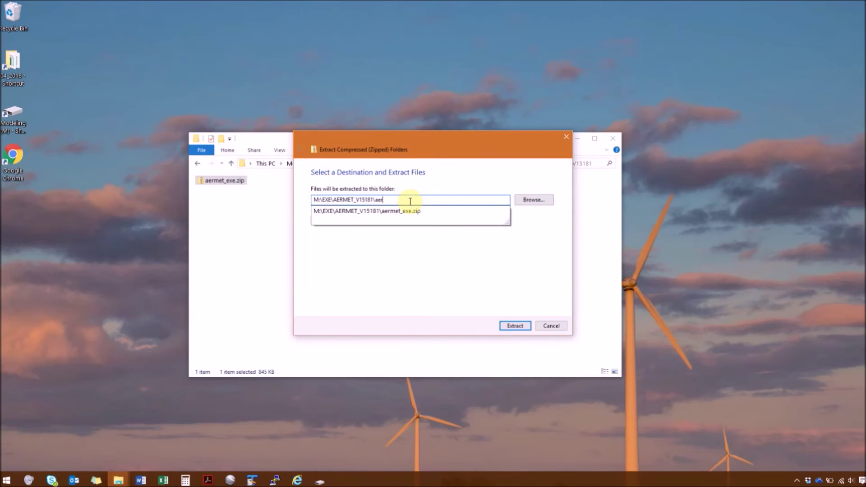
{"action": "key", "text": "BackSpace"}
{"action": "key", "text": "BackSpace"}
{"action": "key", "text": "BackSpace"}
{"action": "key", "text": "BackSpace"}
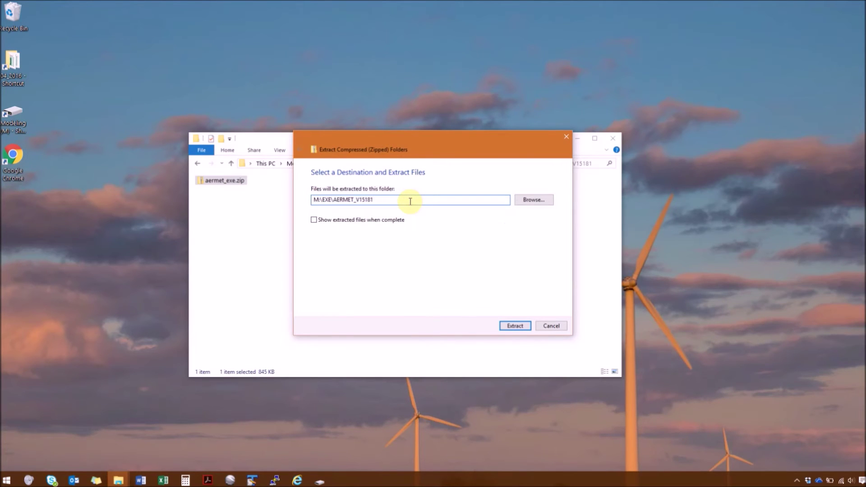
{"action": "left_click", "coordinate": [512, 328]}
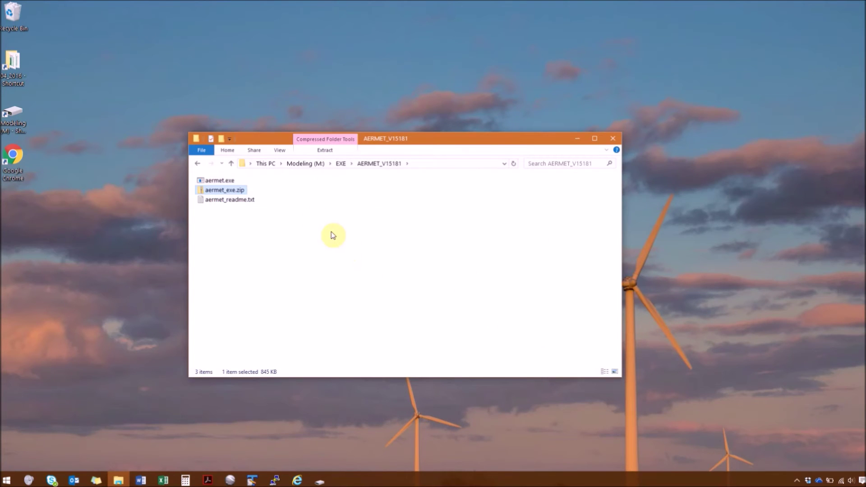
{"action": "left_click", "coordinate": [340, 164]}
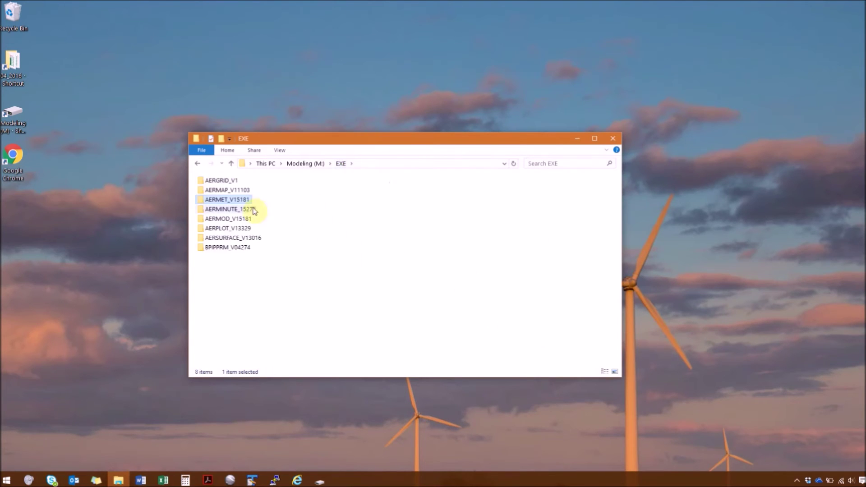
Step: Extract aerminute_15272.zip into M:\EXE\AERMINUTE_15272 with no extra subfolder
{"action": "double_click", "coordinate": [243, 213]}
{"action": "right_click", "coordinate": [229, 183]}
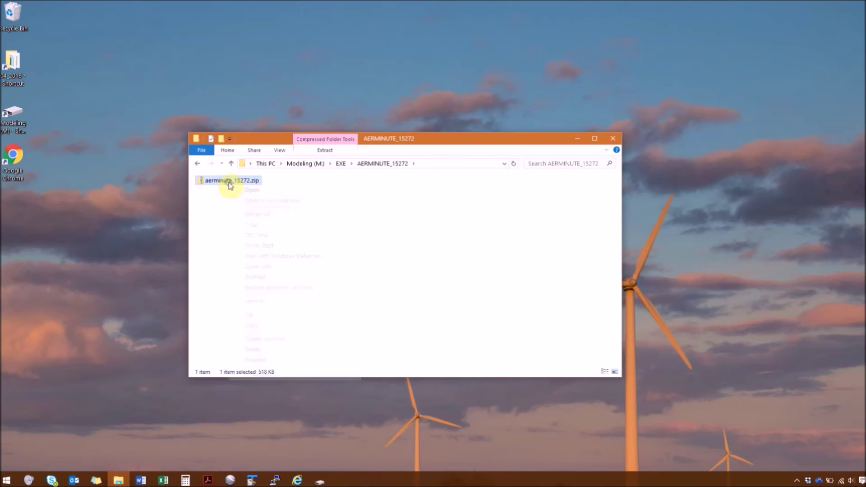
{"action": "left_click", "coordinate": [252, 215]}
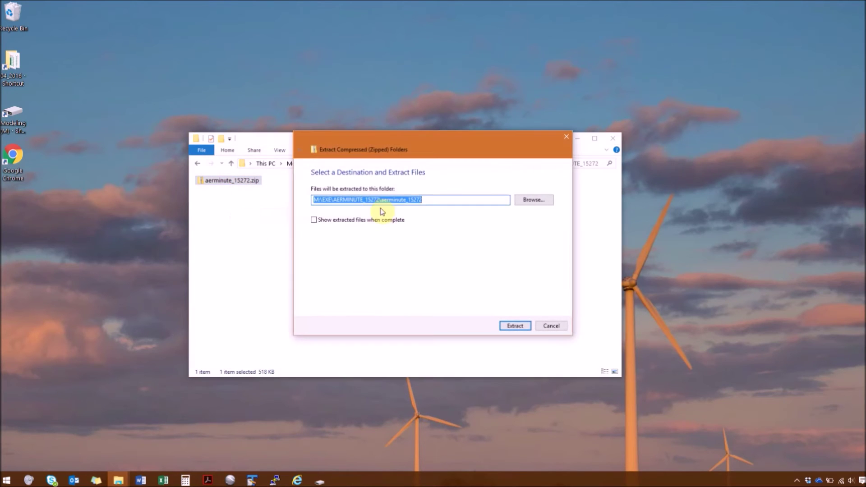
{"action": "left_click", "coordinate": [431, 199]}
{"action": "key", "text": "BackSpace"}
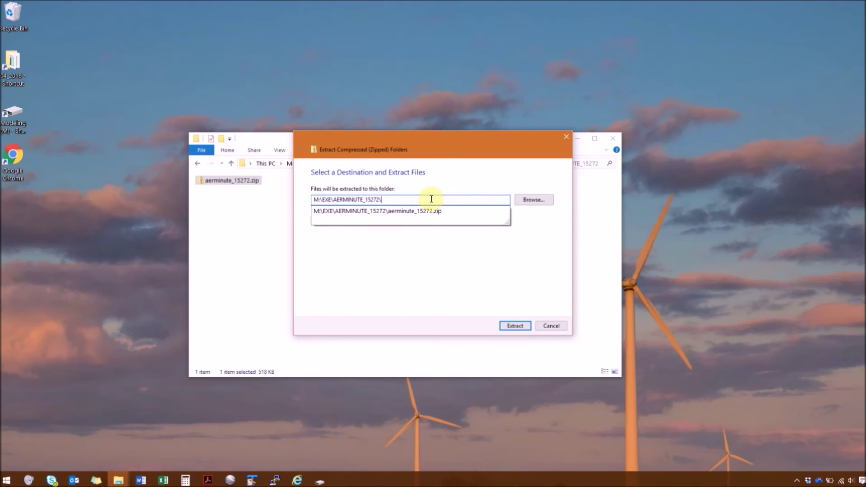
{"action": "key", "text": "BackSpace"}
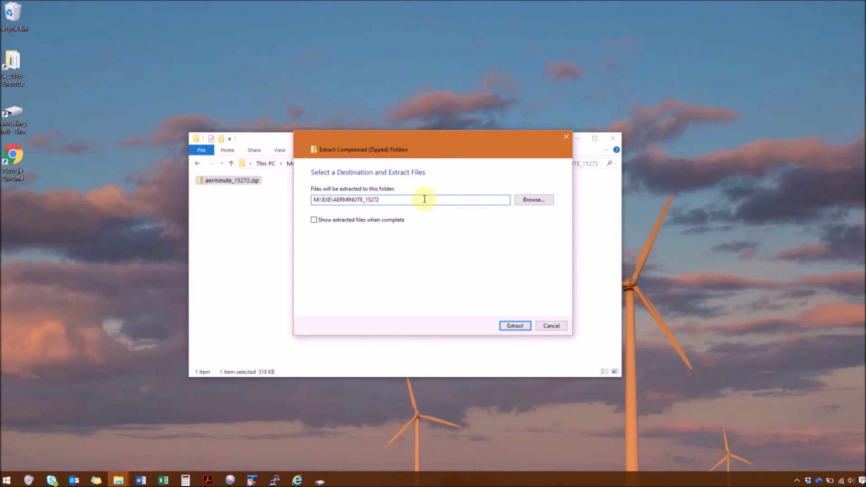
{"action": "left_click", "coordinate": [514, 324]}
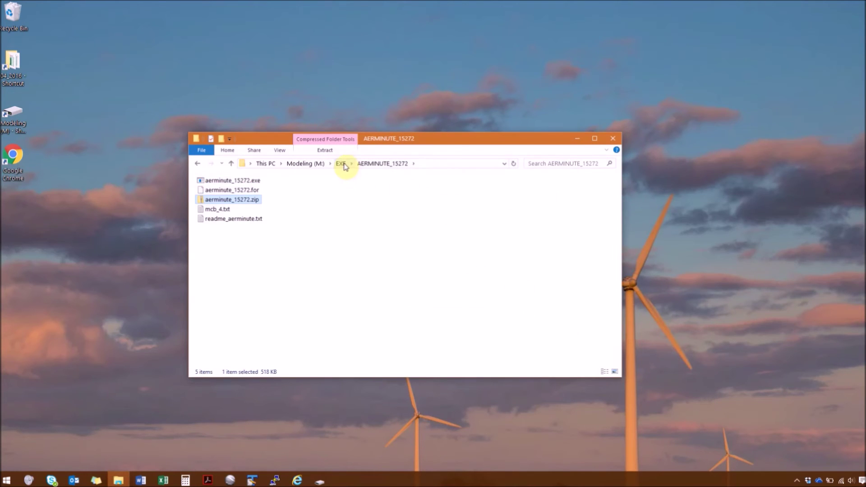
{"action": "left_click", "coordinate": [342, 164]}
Step: Extract aermod_exe.zip directly into M:\EXE\AERMOD_V15181, then go back to the EXE folder
{"action": "double_click", "coordinate": [234, 218]}
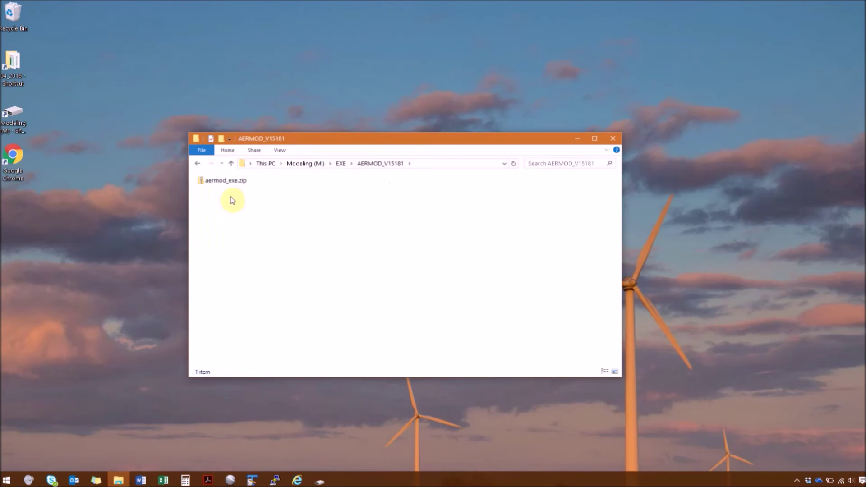
{"action": "right_click", "coordinate": [224, 180]}
{"action": "left_click", "coordinate": [225, 210]}
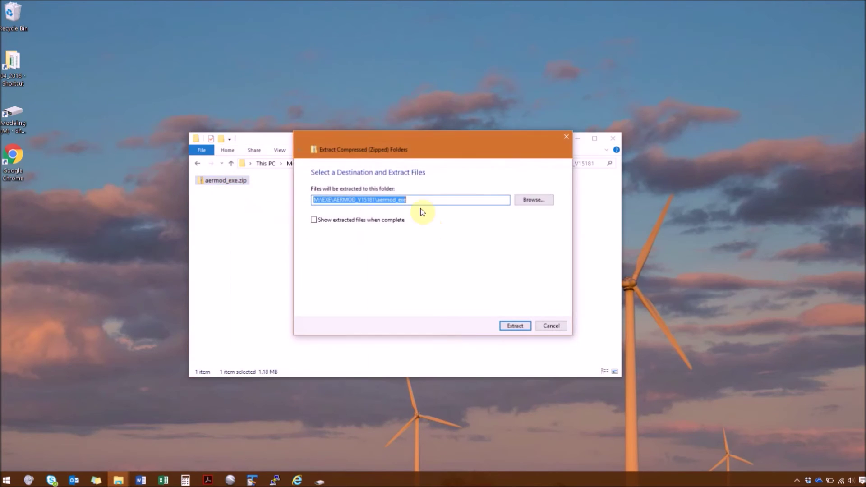
{"action": "left_click", "coordinate": [420, 199]}
{"action": "key", "text": "BackSpace"}
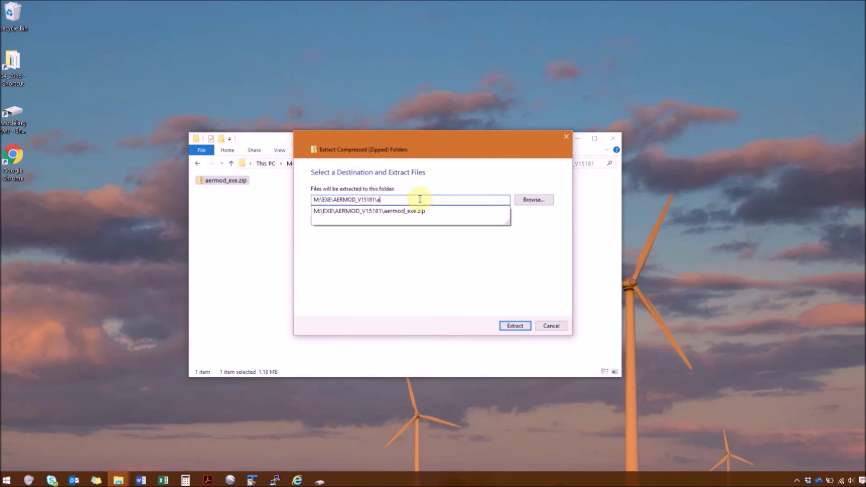
{"action": "key", "text": "BackSpace"}
{"action": "key", "text": "BackSpace"}
{"action": "left_click", "coordinate": [517, 325]}
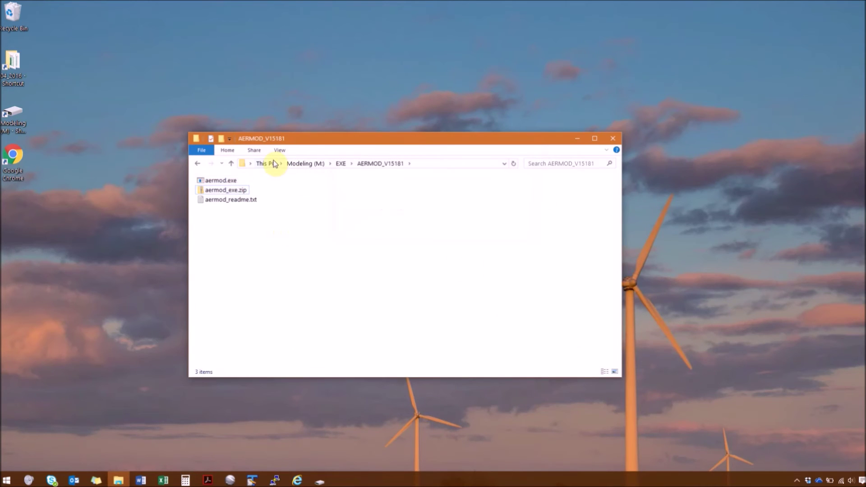
{"action": "left_click", "coordinate": [340, 163]}
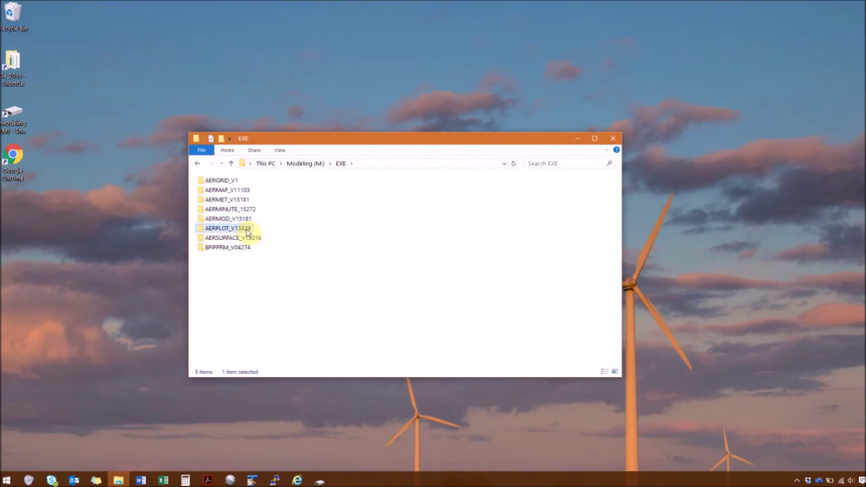
Step: Extract aerplot_13329.zip directly into M:\EXE\AERPLOT_V13329
{"action": "double_click", "coordinate": [250, 229]}
{"action": "right_click", "coordinate": [232, 180]}
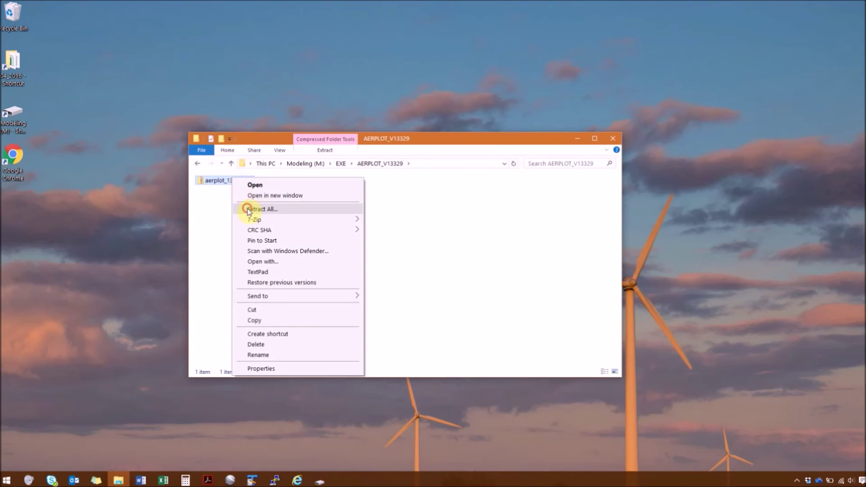
{"action": "left_click", "coordinate": [242, 207]}
{"action": "left_click", "coordinate": [420, 199]}
{"action": "key", "text": "BackSpace"}
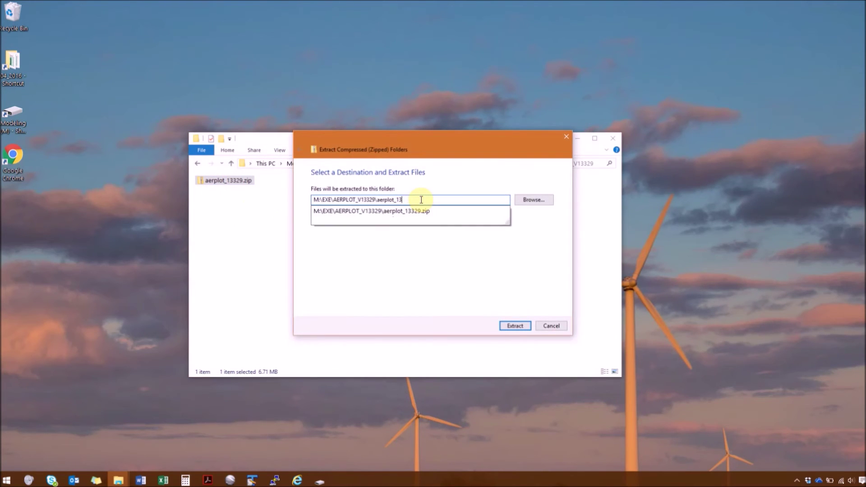
{"action": "key", "text": "BackSpace"}
{"action": "left_click", "coordinate": [509, 324]}
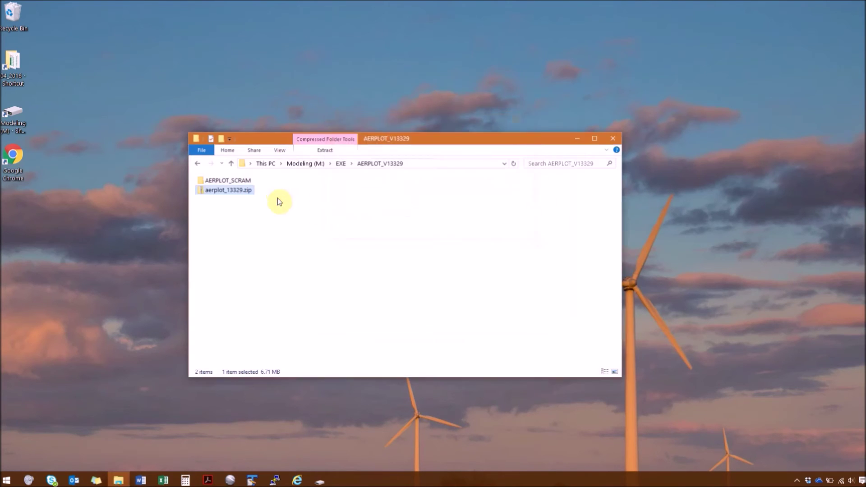
Step: Move the seven AERPLOT_SCRAM items up into AERPLOT_V13329 and delete the leftover AERPLOT_SCRAM folder
{"action": "double_click", "coordinate": [235, 181]}
{"action": "left_click_drag", "start_coordinate": [251, 271], "coordinate": [208, 192]}
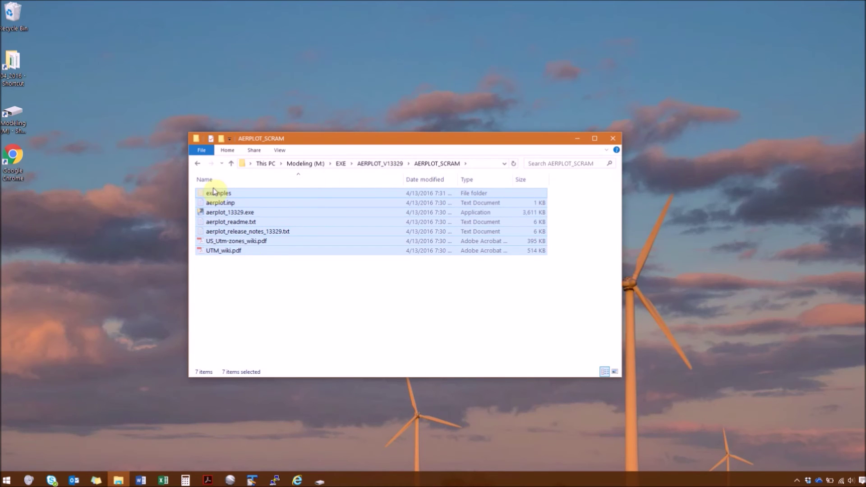
{"action": "left_click", "coordinate": [390, 164]}
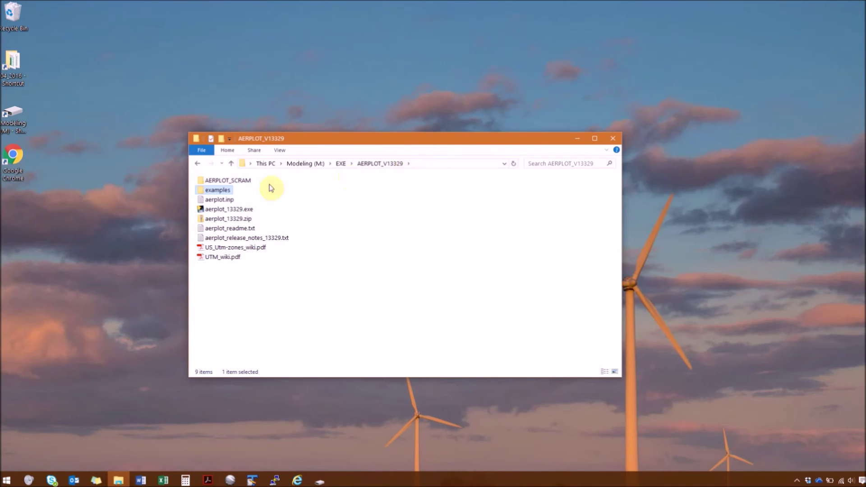
{"action": "left_click", "coordinate": [227, 180]}
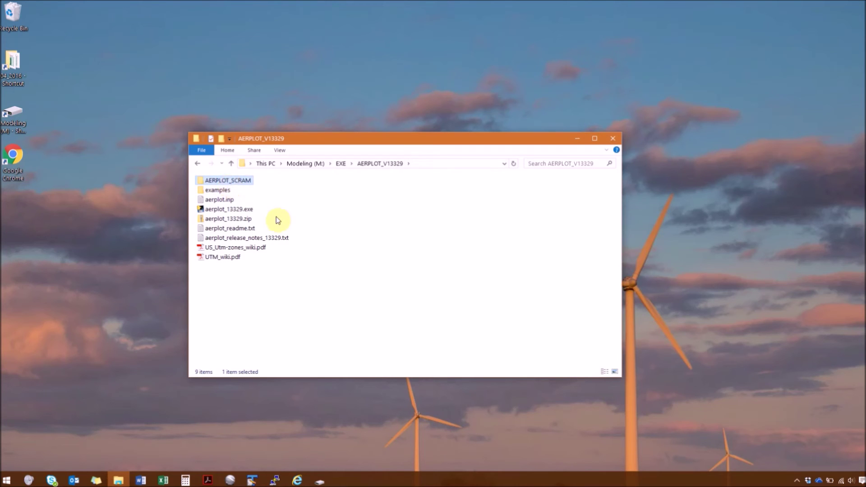
{"action": "key", "text": "Delete"}
Step: Extract aersurface_exe.zip directly into AERSURFACE_V13016 without an extra subfolder
{"action": "left_click", "coordinate": [342, 165]}
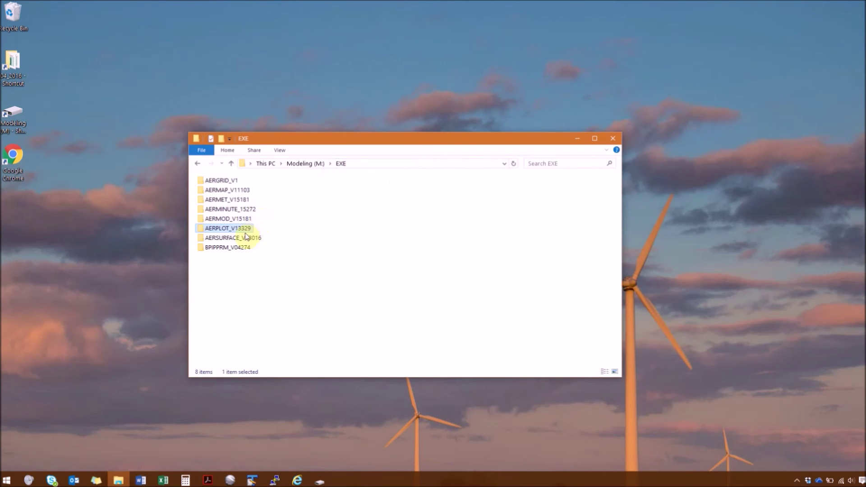
{"action": "double_click", "coordinate": [244, 238]}
{"action": "right_click", "coordinate": [226, 184]}
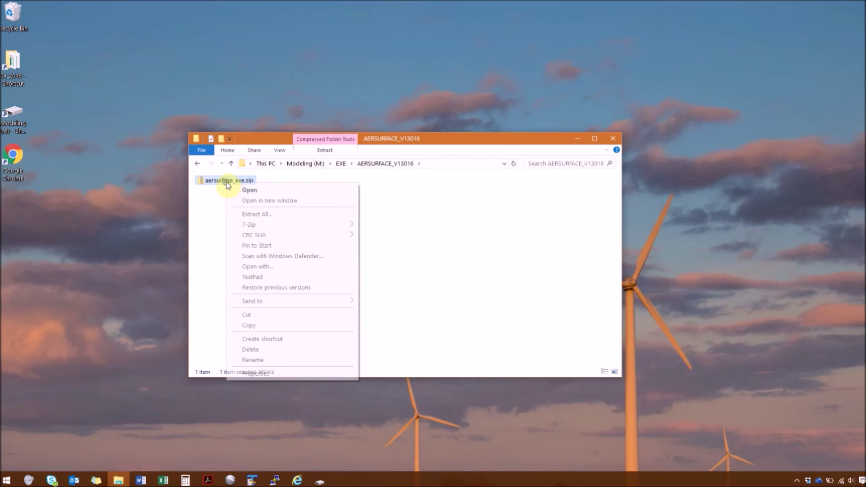
{"action": "left_click", "coordinate": [239, 215]}
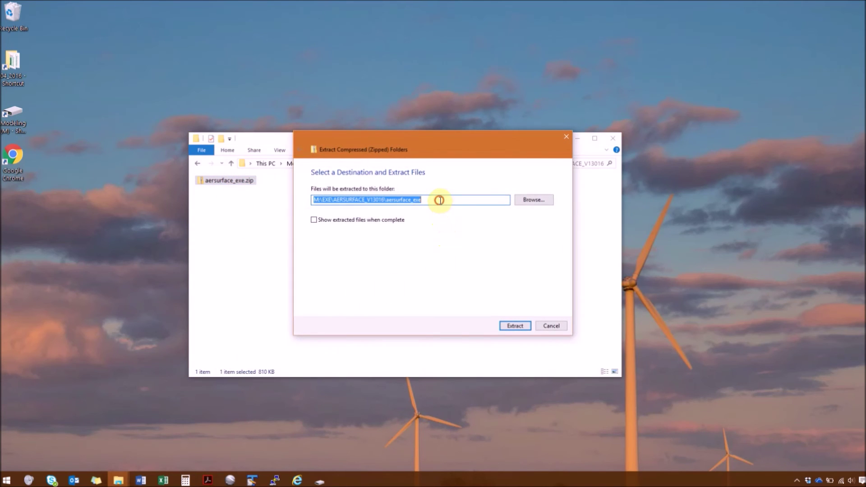
{"action": "left_click", "coordinate": [440, 200]}
{"action": "key", "text": "BackSpace"}
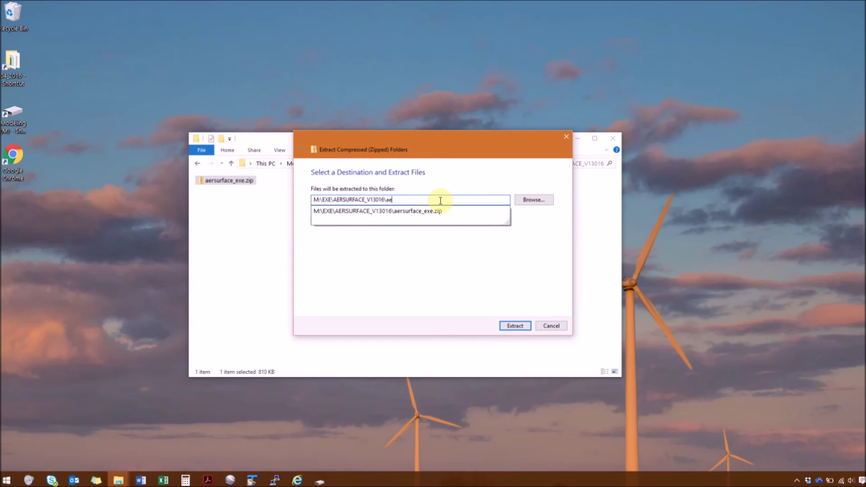
{"action": "left_click", "coordinate": [524, 325]}
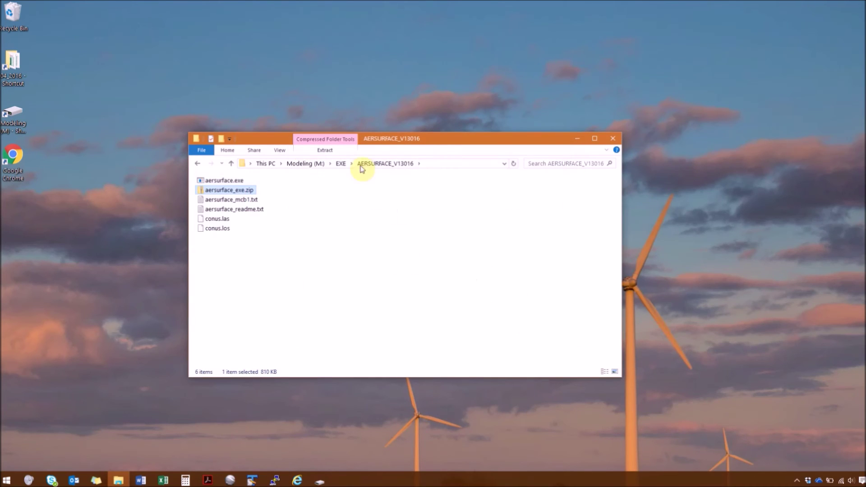
Step: Extract bpipprime.zip directly into BPIPPRM_V04274, then go back to the EXE folder
{"action": "left_click", "coordinate": [332, 164]}
{"action": "left_click", "coordinate": [341, 175]}
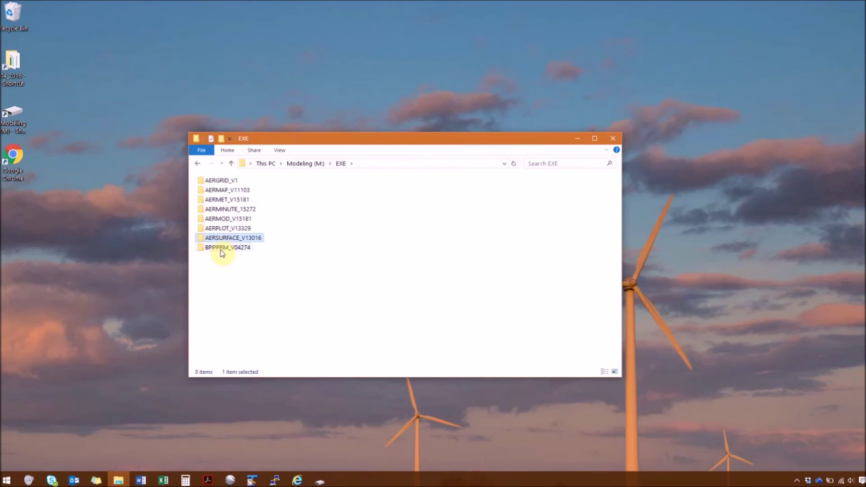
{"action": "double_click", "coordinate": [220, 250]}
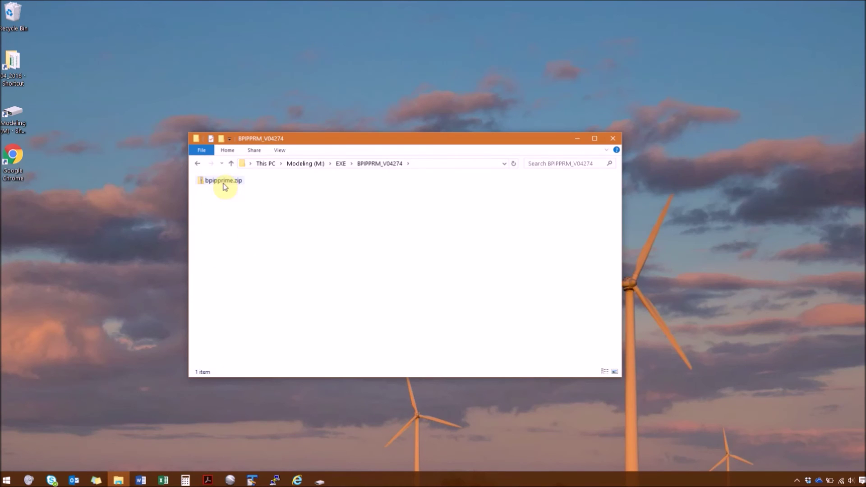
{"action": "right_click", "coordinate": [225, 186]}
{"action": "left_click", "coordinate": [244, 215]}
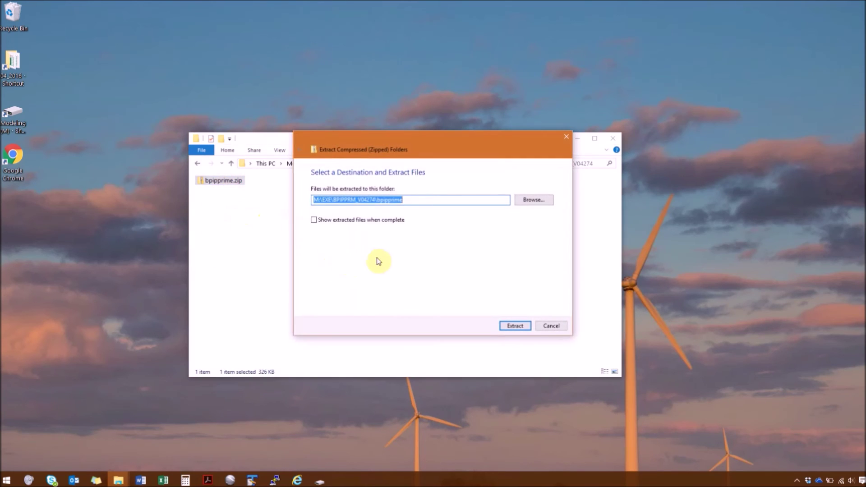
{"action": "left_click", "coordinate": [413, 199]}
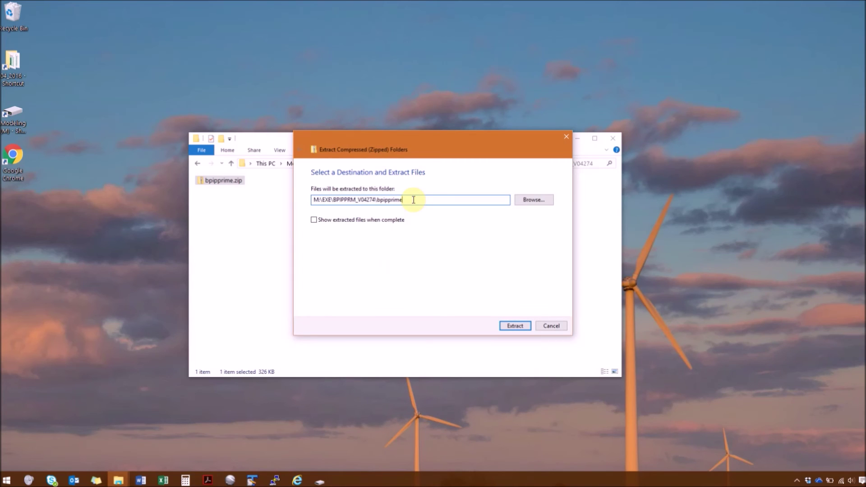
{"action": "key", "text": "BackSpace"}
{"action": "key", "text": "BackSpace"}
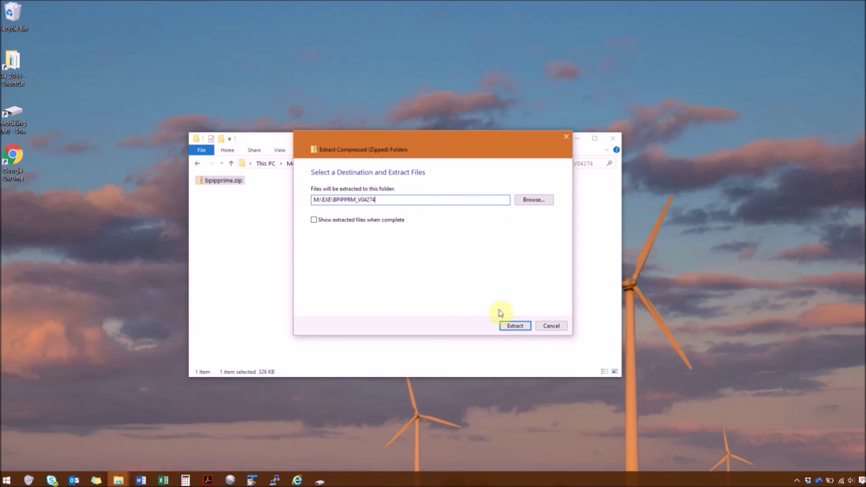
{"action": "left_click", "coordinate": [517, 325]}
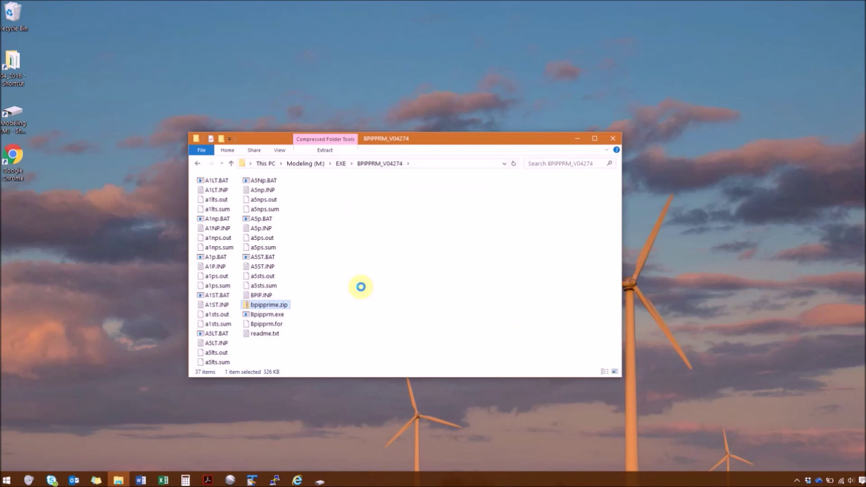
{"action": "left_click", "coordinate": [340, 163]}
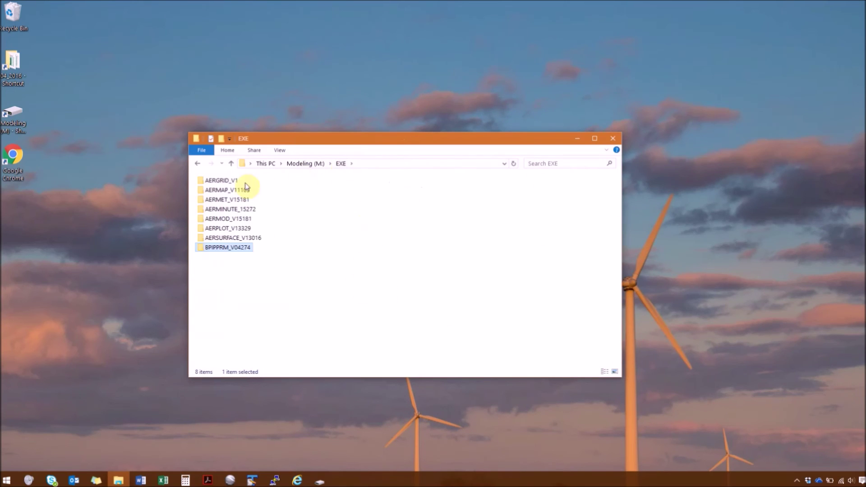
Step: Confirm the executables are in AERGRID_V1, AERMAP_V11103, AERMET_V15181 and AERMINUTE_15272
{"action": "left_click", "coordinate": [213, 181]}
{"action": "double_click", "coordinate": [211, 181]}
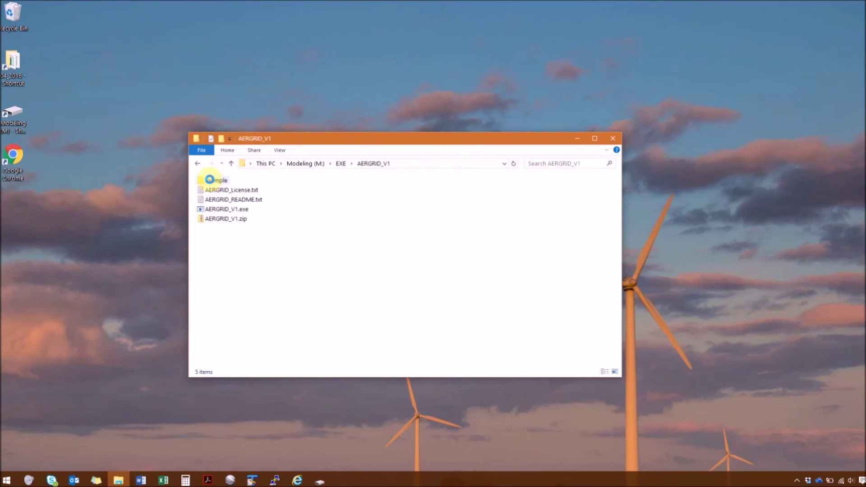
{"action": "left_click", "coordinate": [219, 209]}
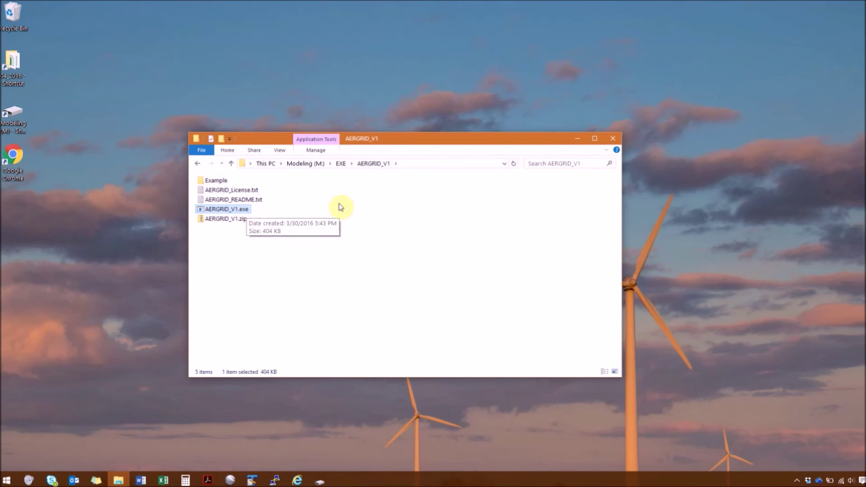
{"action": "left_click", "coordinate": [342, 168]}
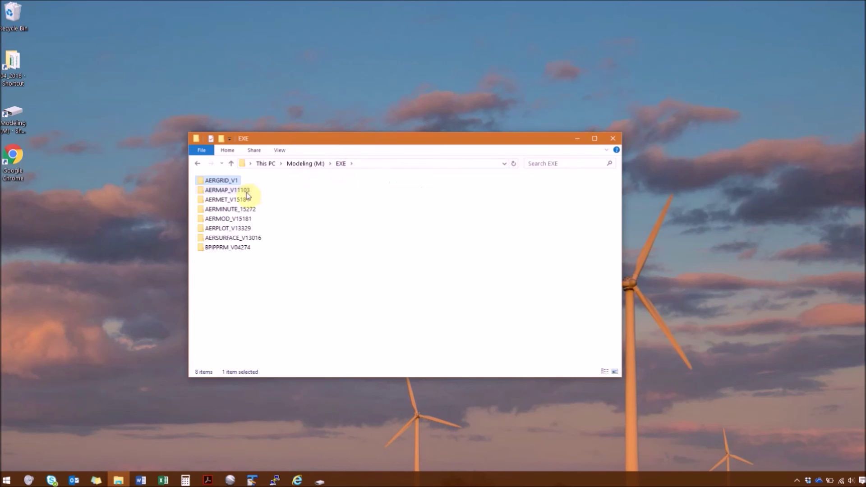
{"action": "double_click", "coordinate": [241, 190]}
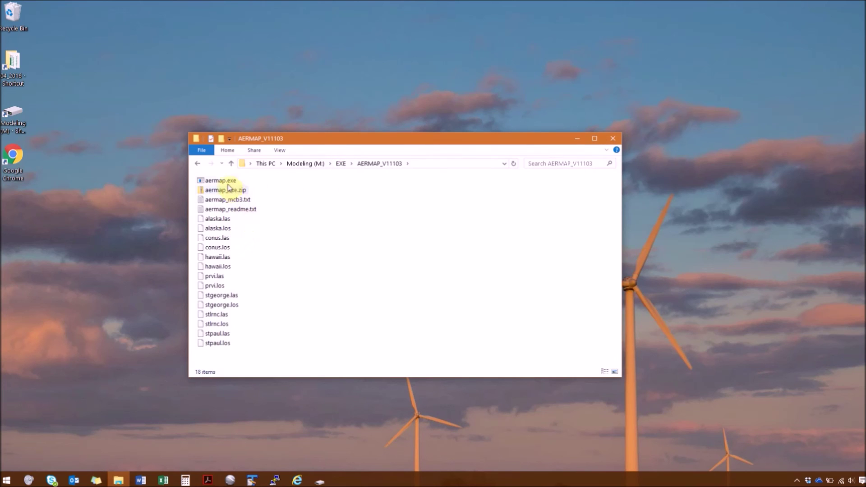
{"action": "left_click", "coordinate": [215, 180]}
{"action": "left_click", "coordinate": [339, 165]}
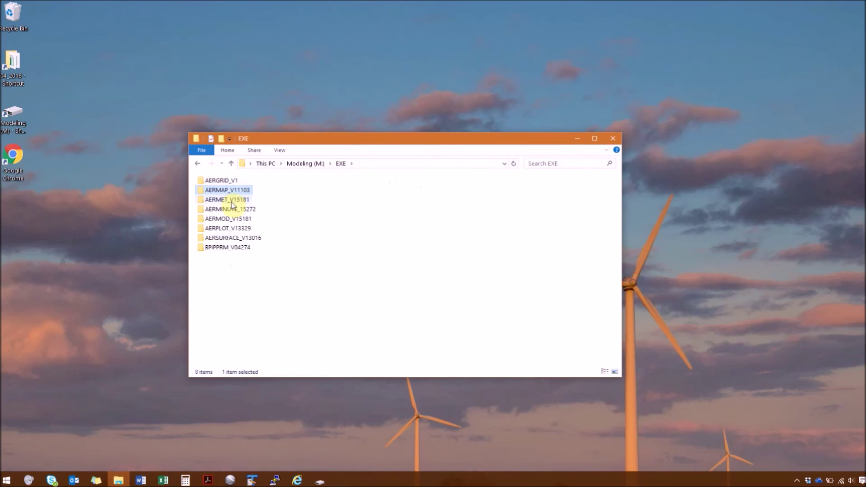
{"action": "double_click", "coordinate": [234, 199]}
{"action": "left_click", "coordinate": [228, 181]}
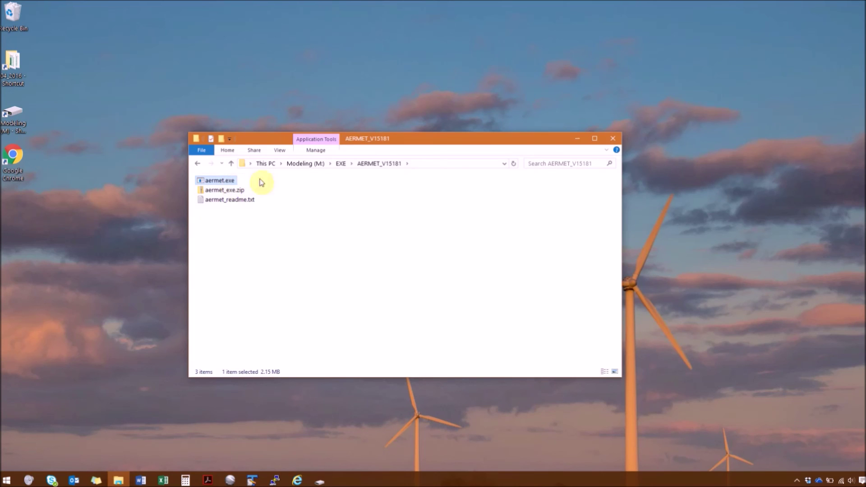
{"action": "left_click", "coordinate": [339, 164]}
{"action": "double_click", "coordinate": [243, 208]}
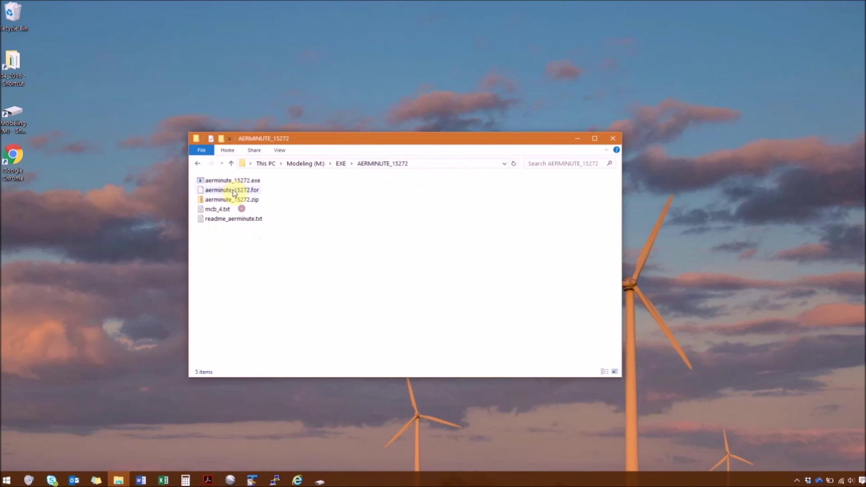
{"action": "left_click", "coordinate": [232, 181]}
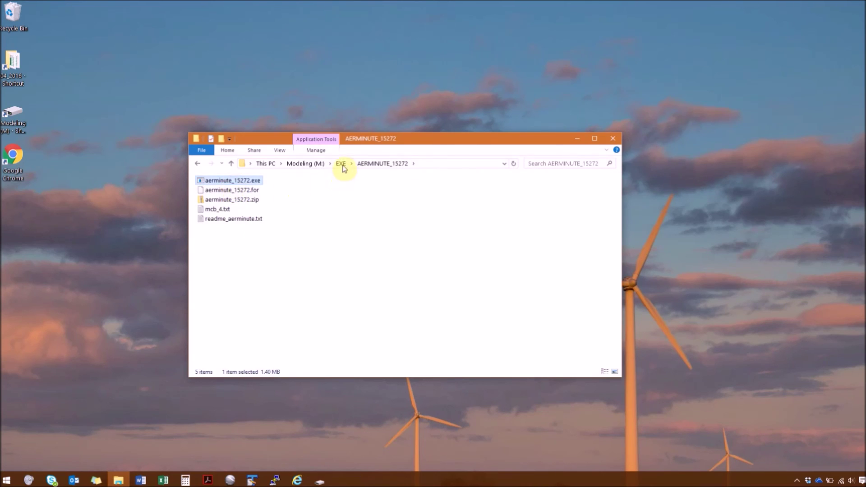
{"action": "left_click", "coordinate": [340, 163]}
Step: Confirm the executables are in AERMOD_V15181, AERPLOT_V13329, AERSURFACE_V13016 and BPIPPRM_V04274
{"action": "double_click", "coordinate": [232, 219]}
{"action": "left_click", "coordinate": [232, 181]}
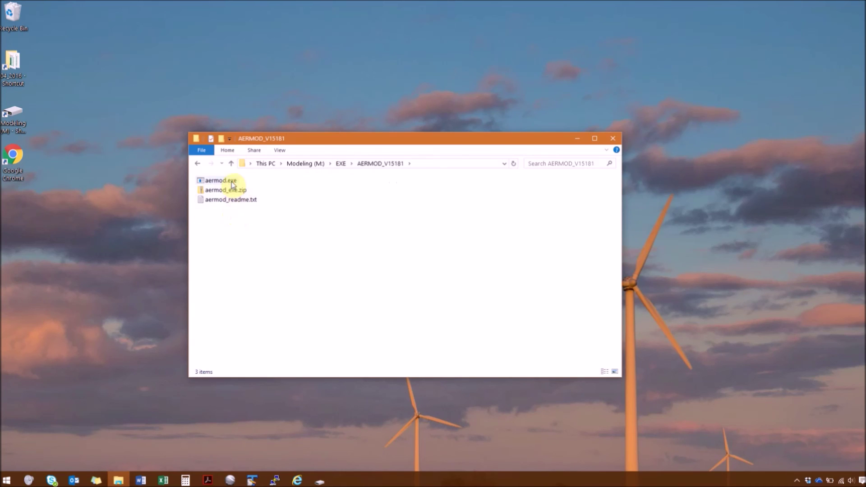
{"action": "left_click", "coordinate": [340, 163]}
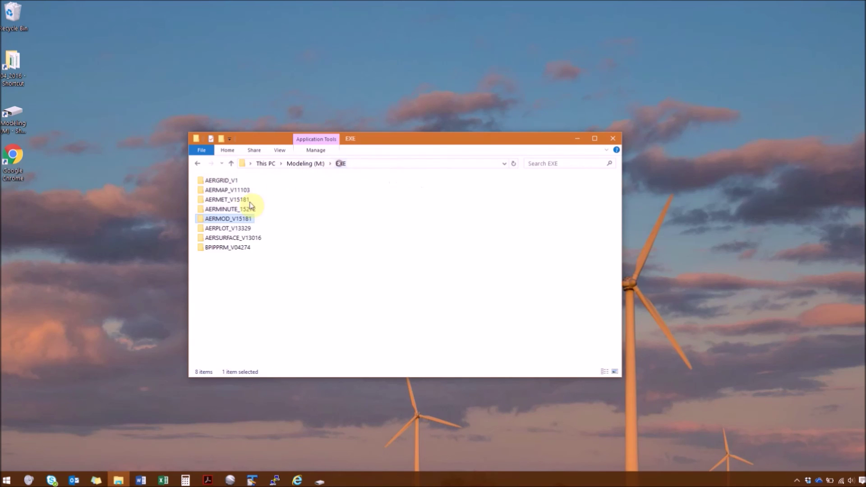
{"action": "double_click", "coordinate": [233, 228]}
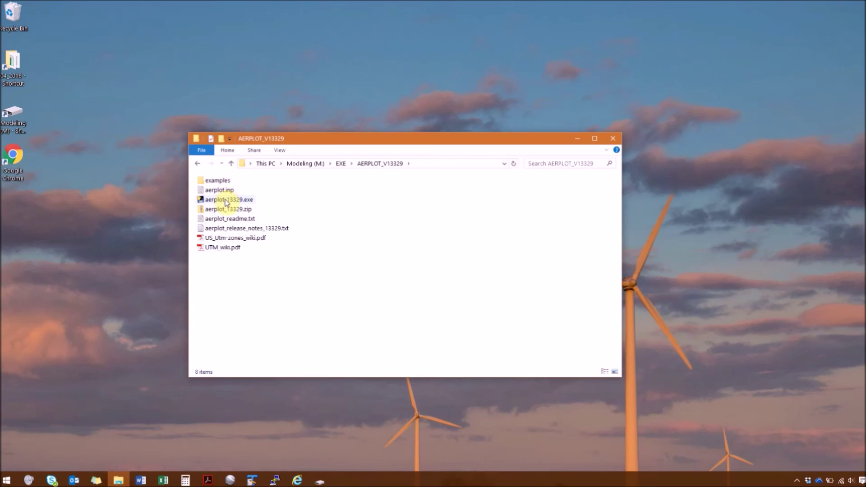
{"action": "left_click", "coordinate": [226, 202]}
{"action": "left_click", "coordinate": [341, 164]}
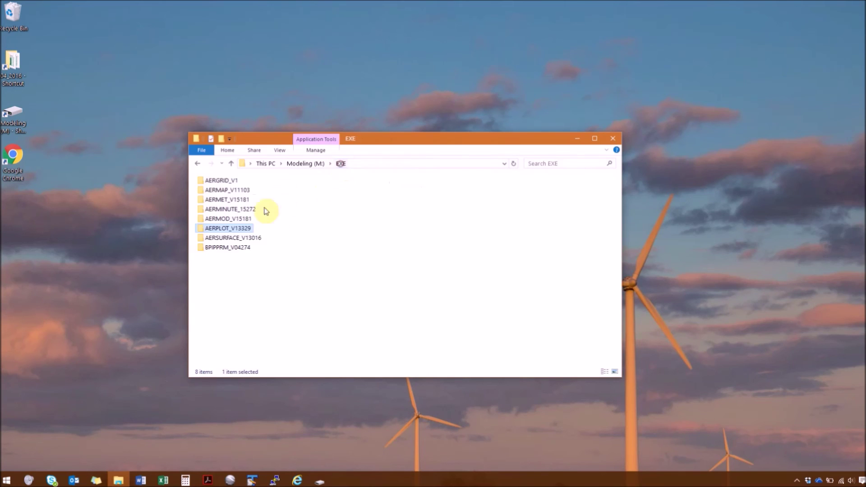
{"action": "double_click", "coordinate": [247, 238]}
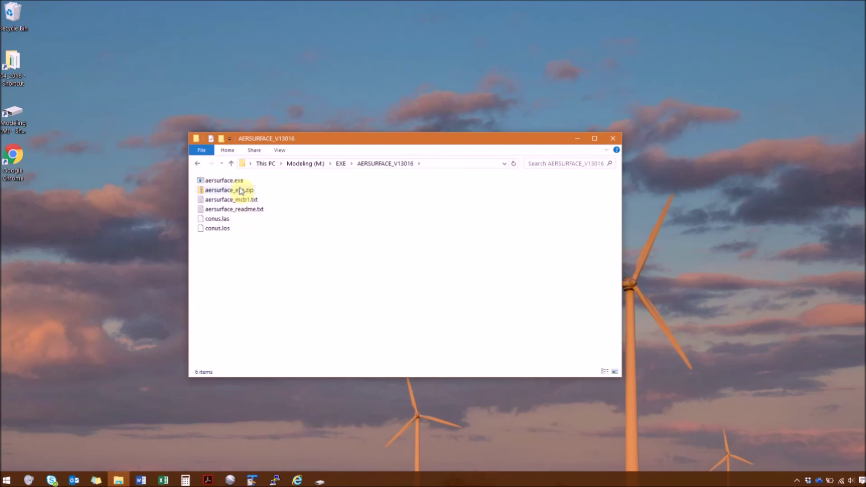
{"action": "left_click", "coordinate": [223, 180]}
{"action": "left_click", "coordinate": [341, 164]}
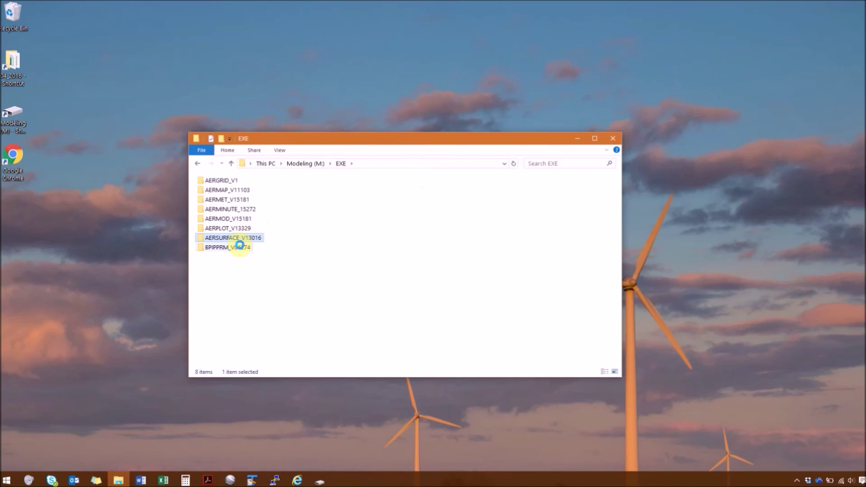
{"action": "double_click", "coordinate": [239, 246]}
{"action": "left_click", "coordinate": [269, 315]}
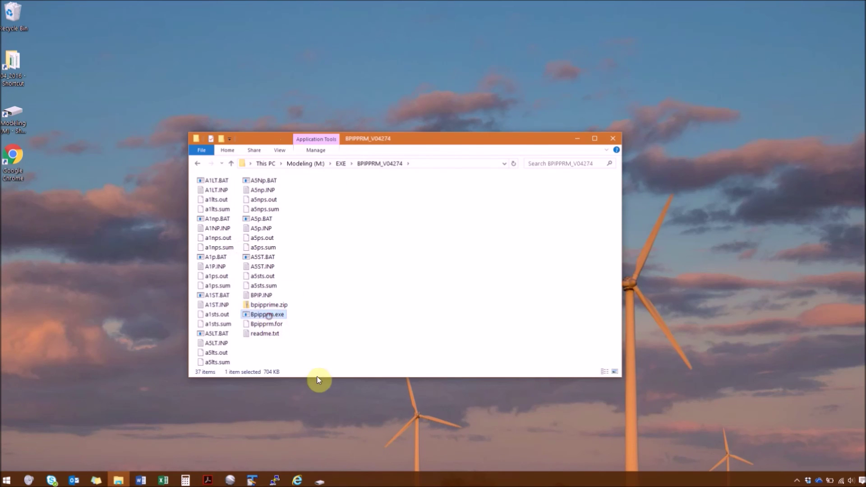
Step: Go up from EXE to the Modeling (M:) drive root
{"action": "left_click", "coordinate": [315, 164]}
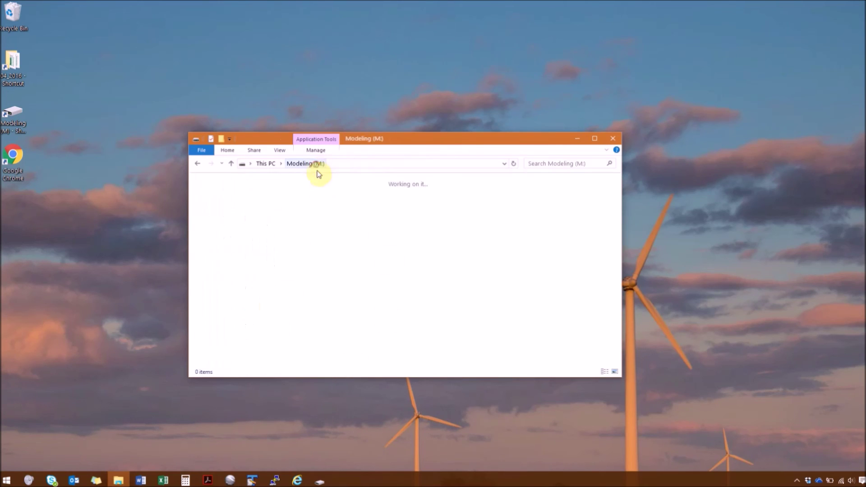